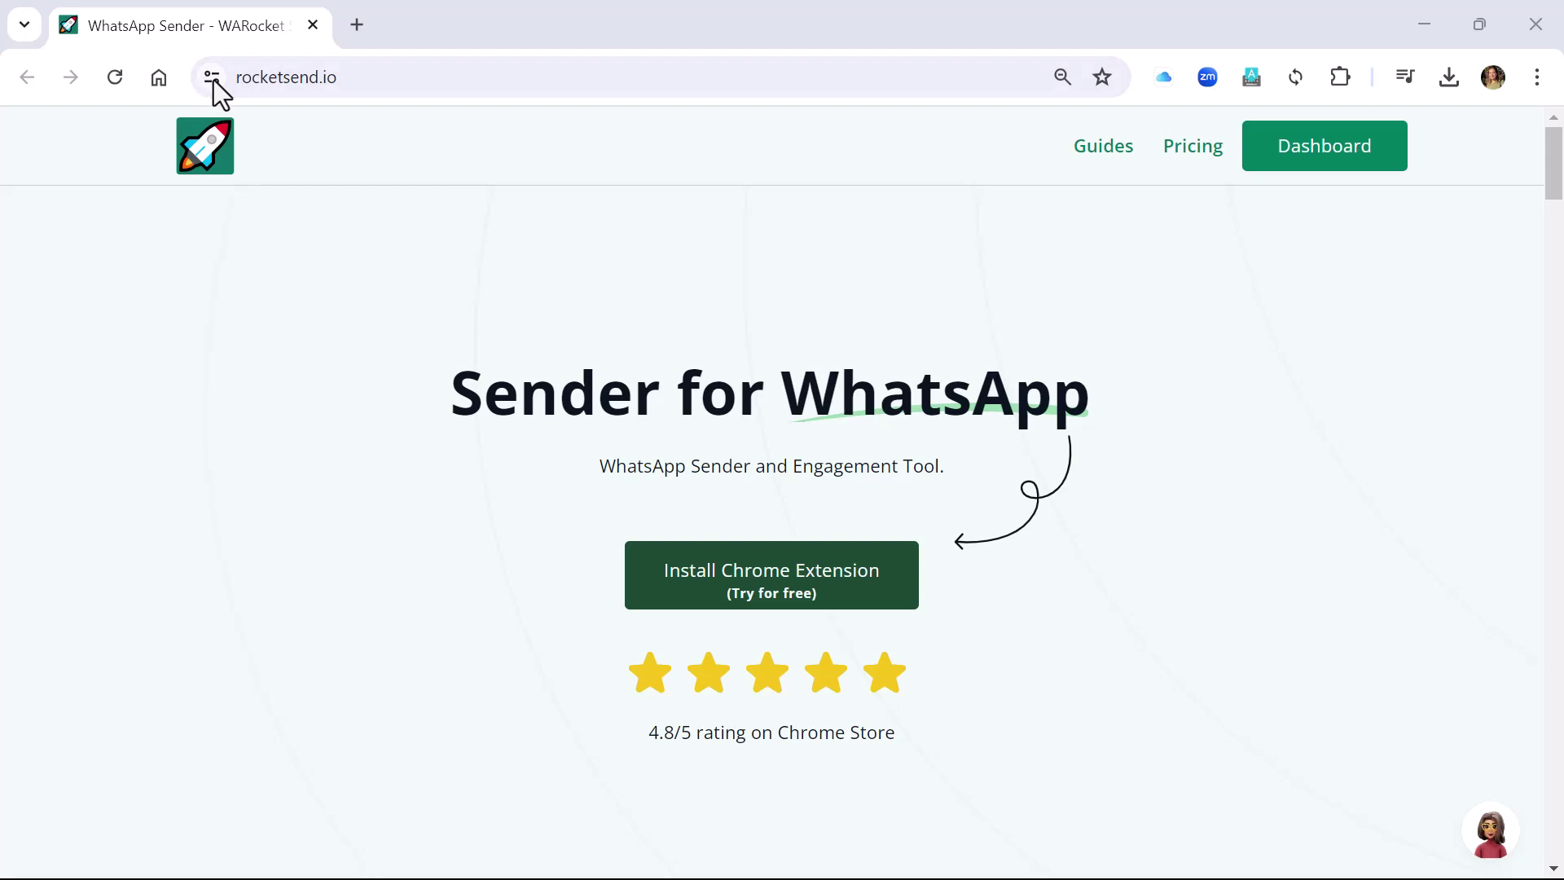
Add the WARocket extension to Chrome from its Chrome Web Store page
left_click(405, 86)
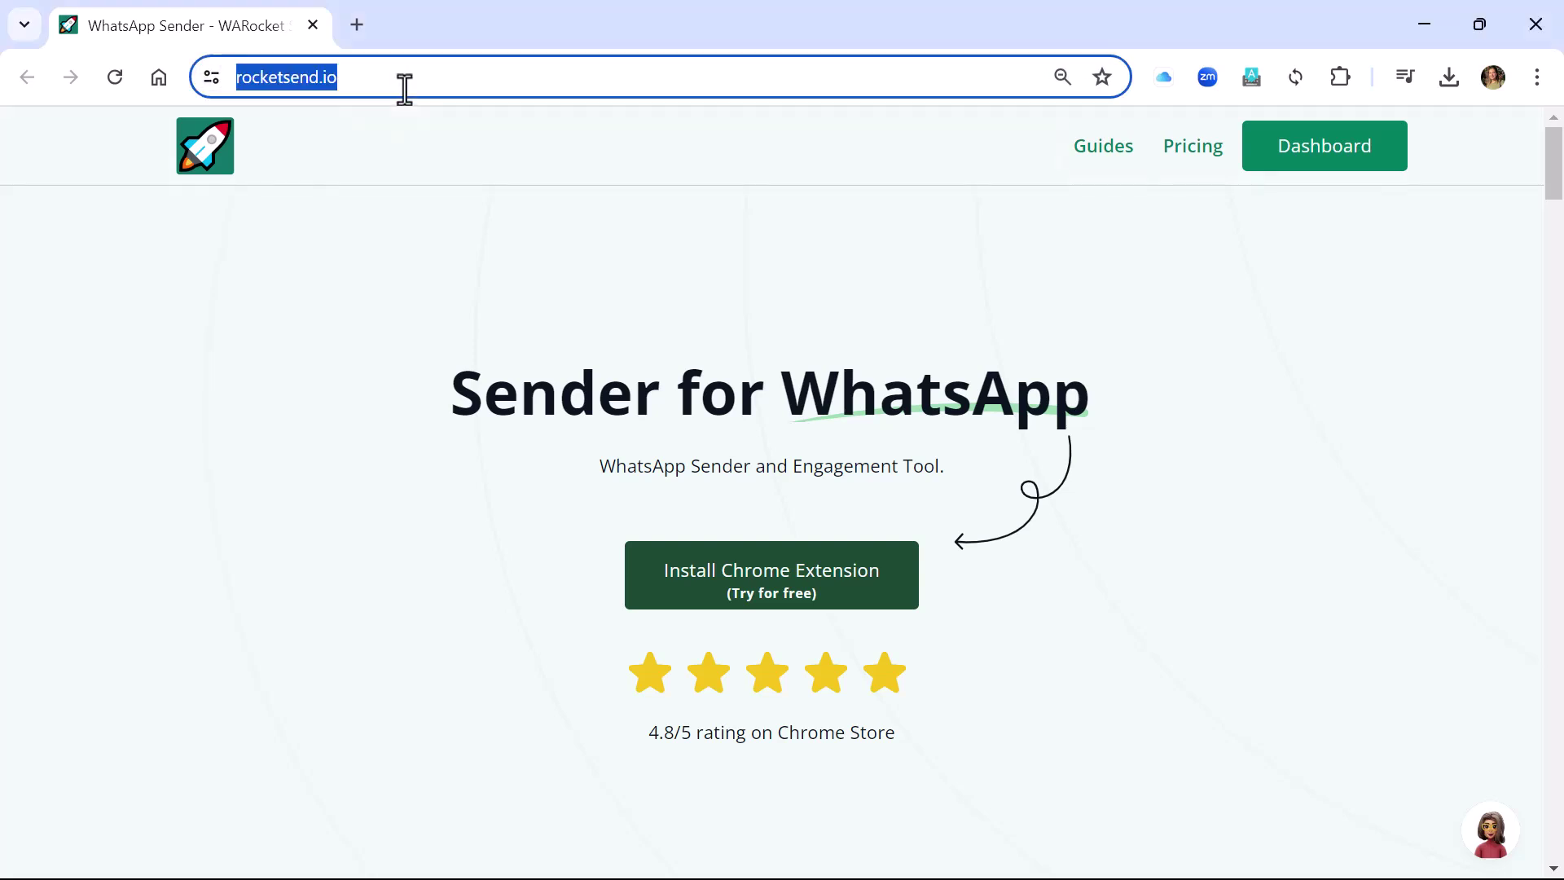
left_click(409, 180)
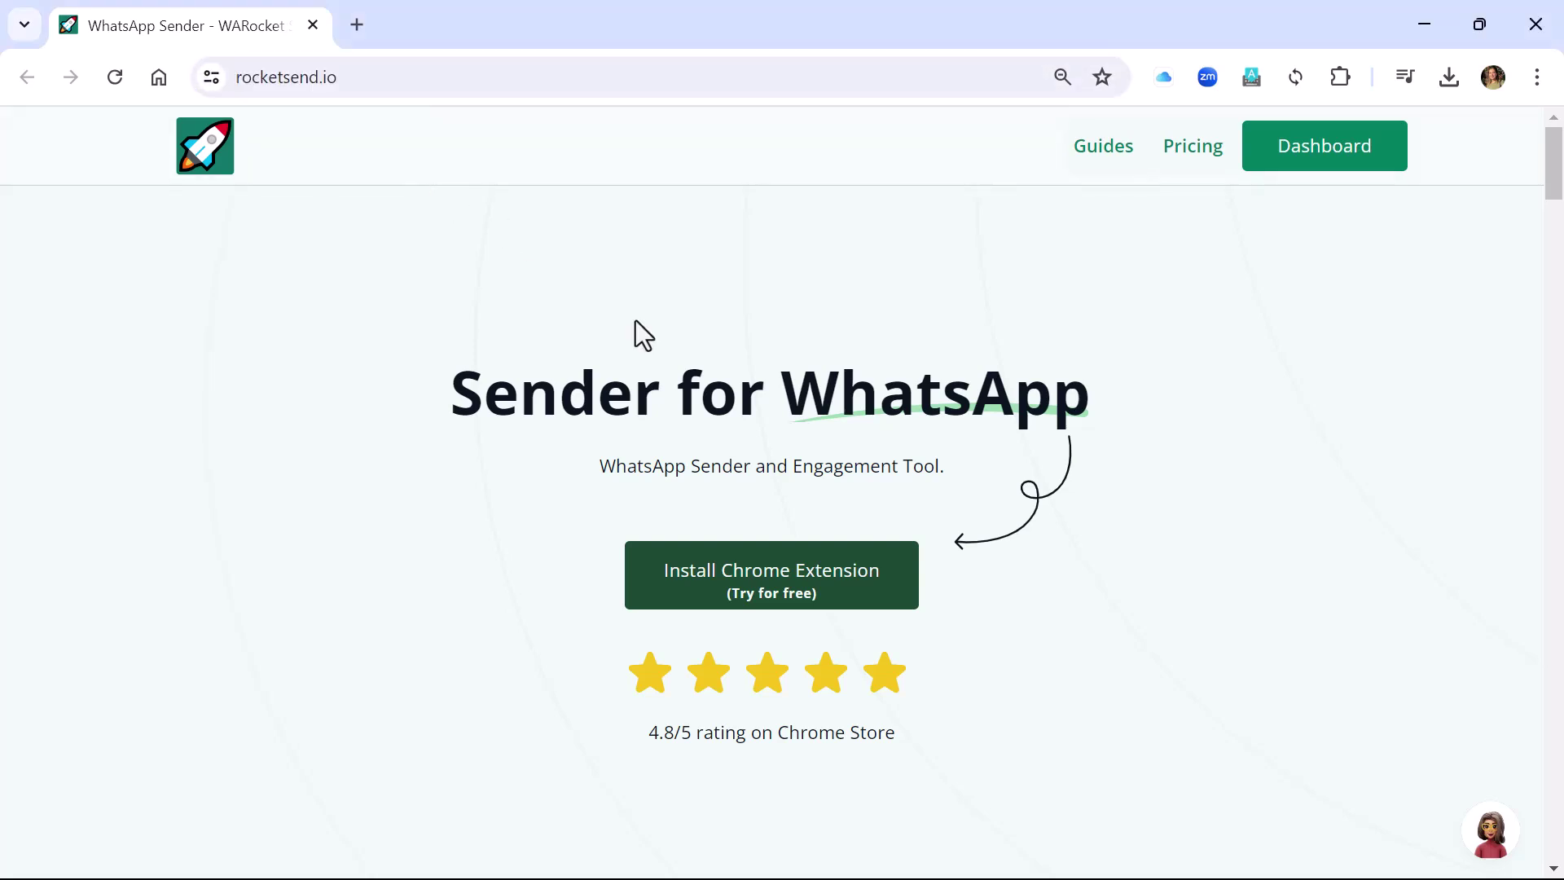
left_click(839, 601)
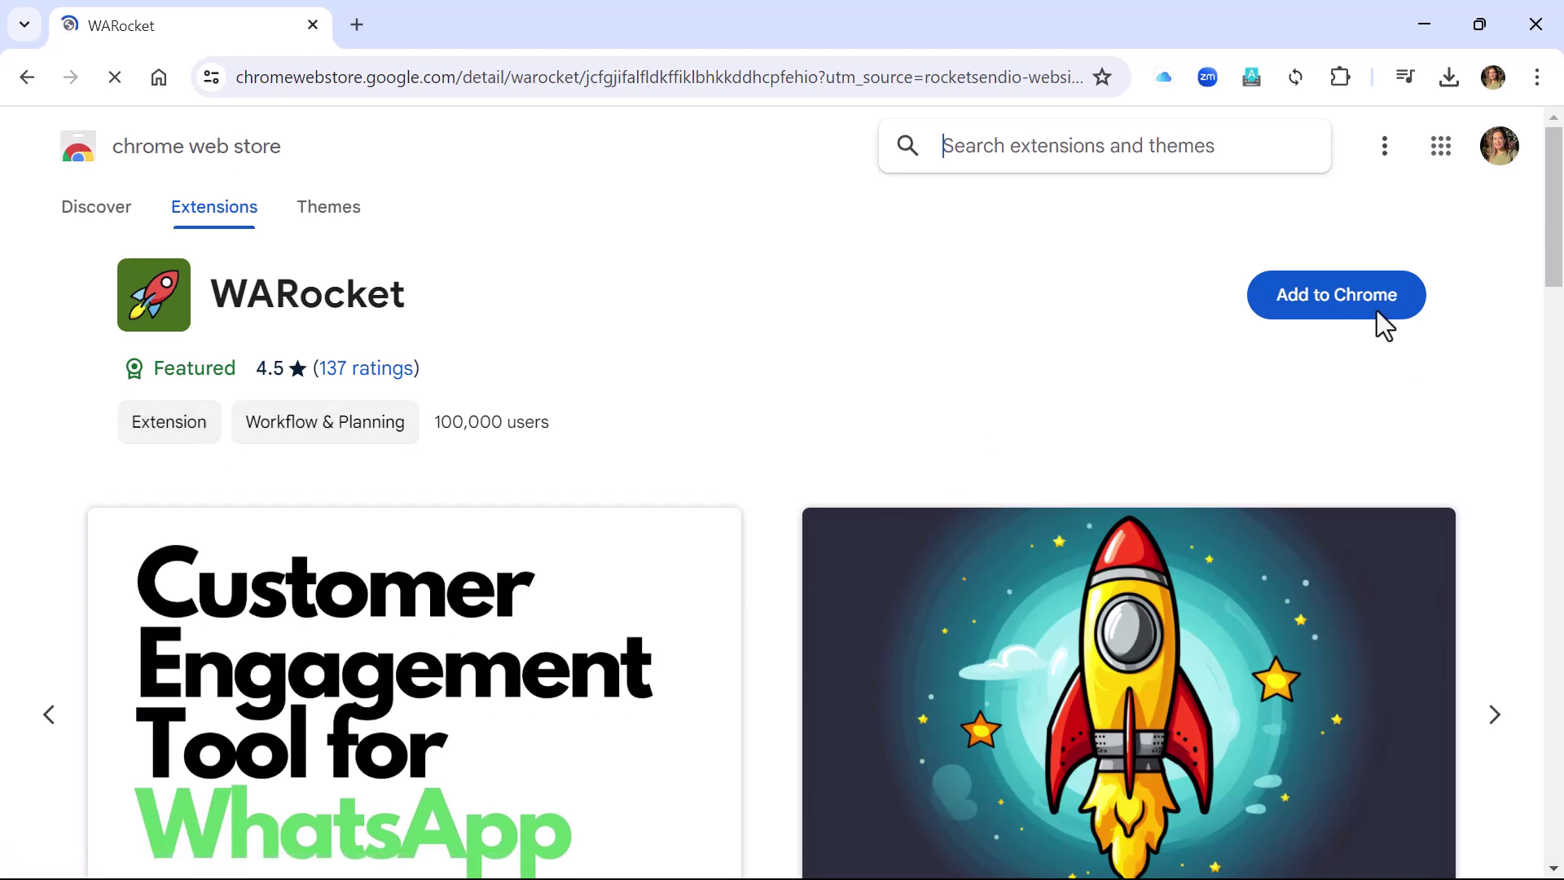
scroll(1368, 334, "down", 3)
scroll(1371, 359, "up", 2)
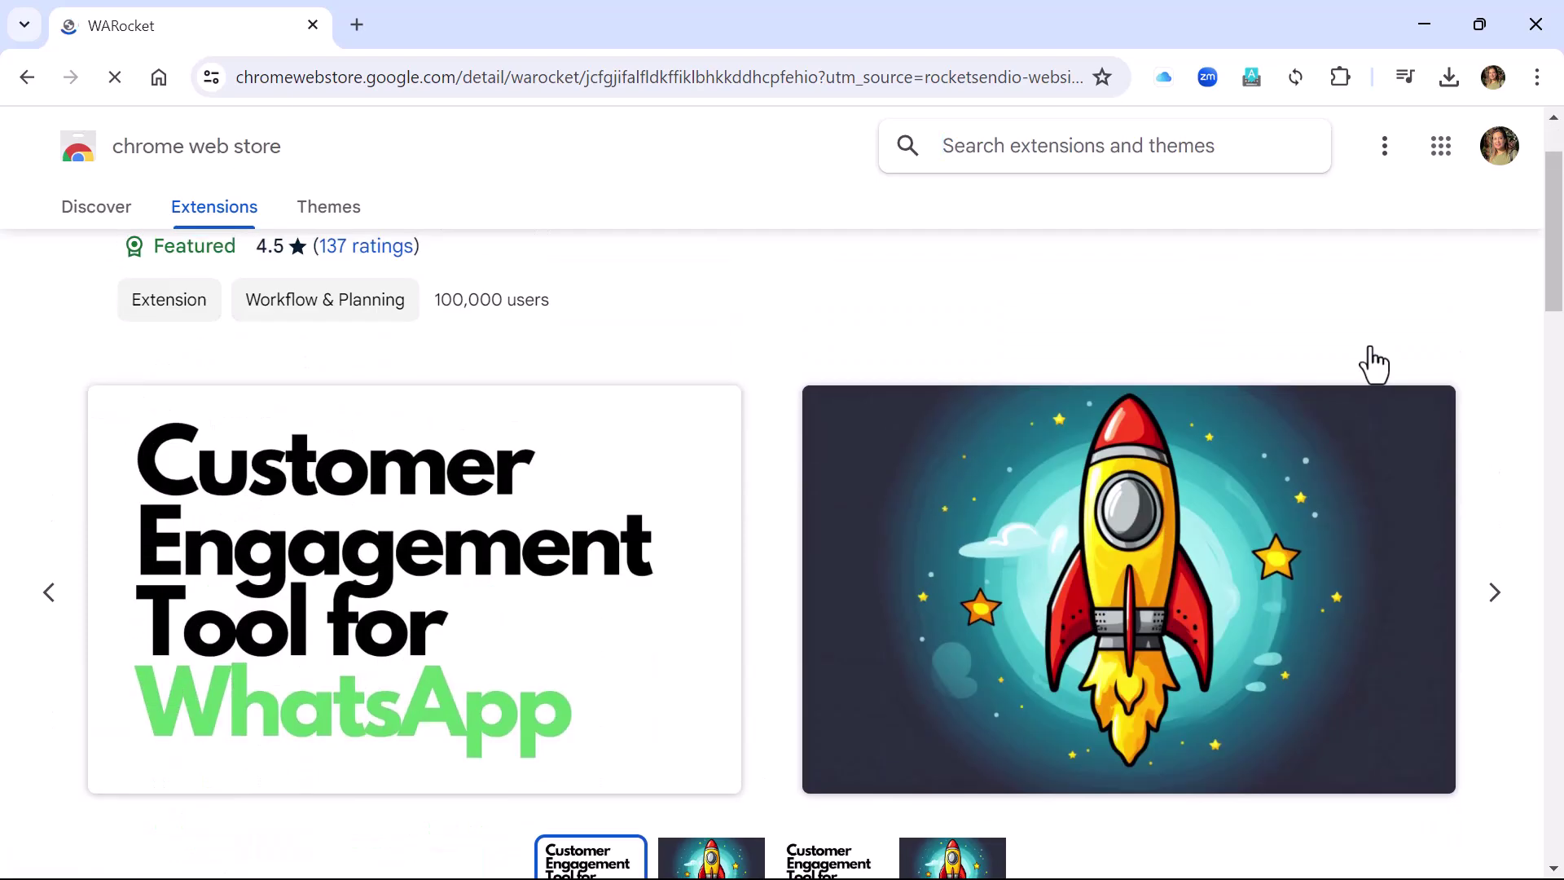
scroll(1214, 418, "up", 1)
left_click(1345, 300)
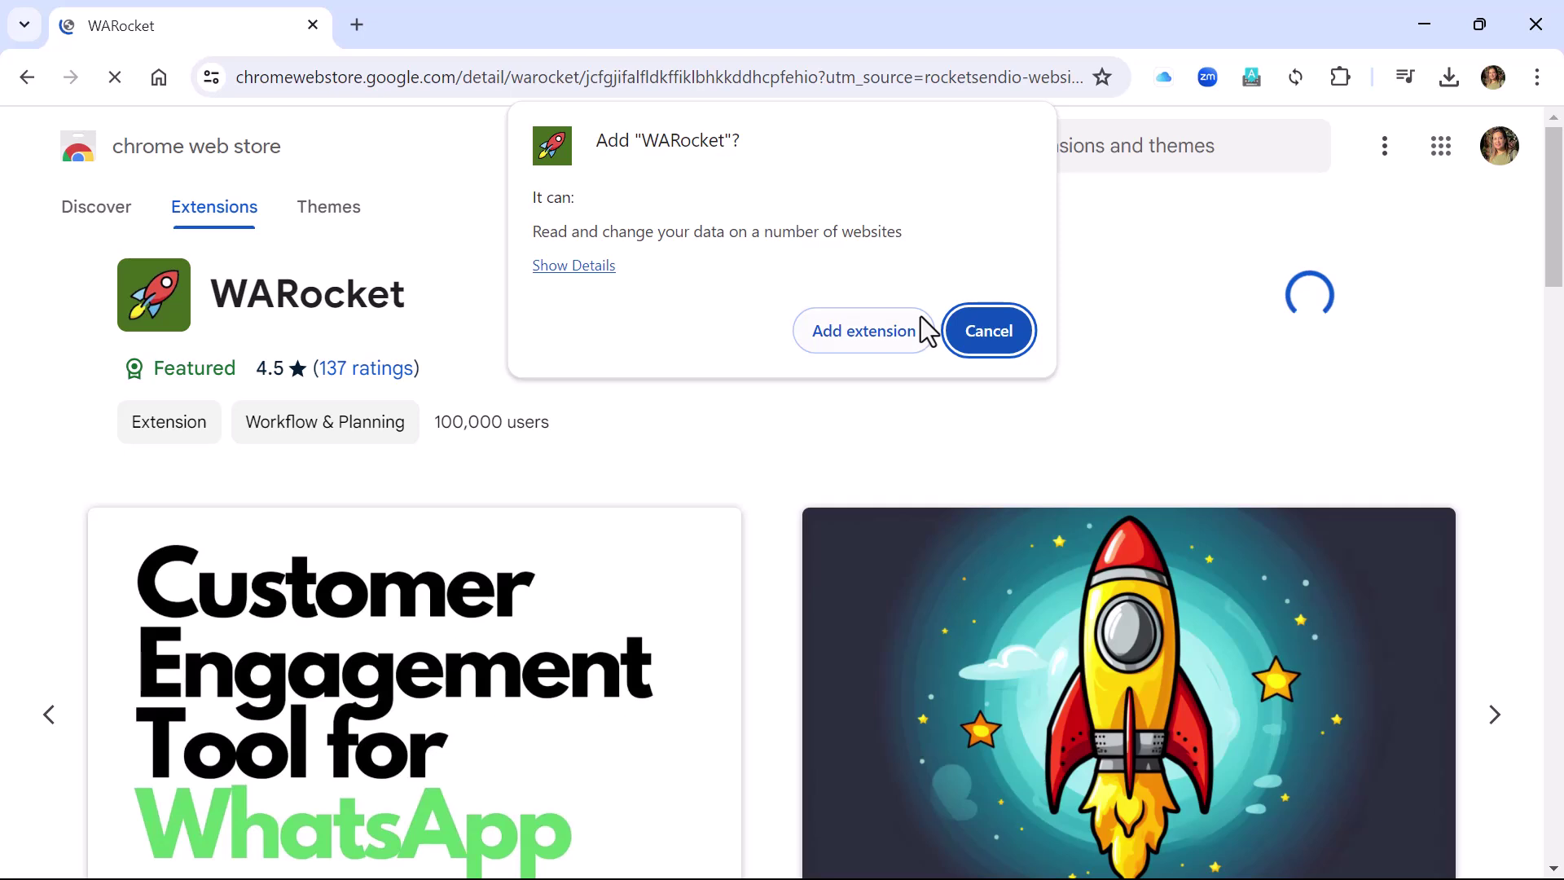
left_click(873, 333)
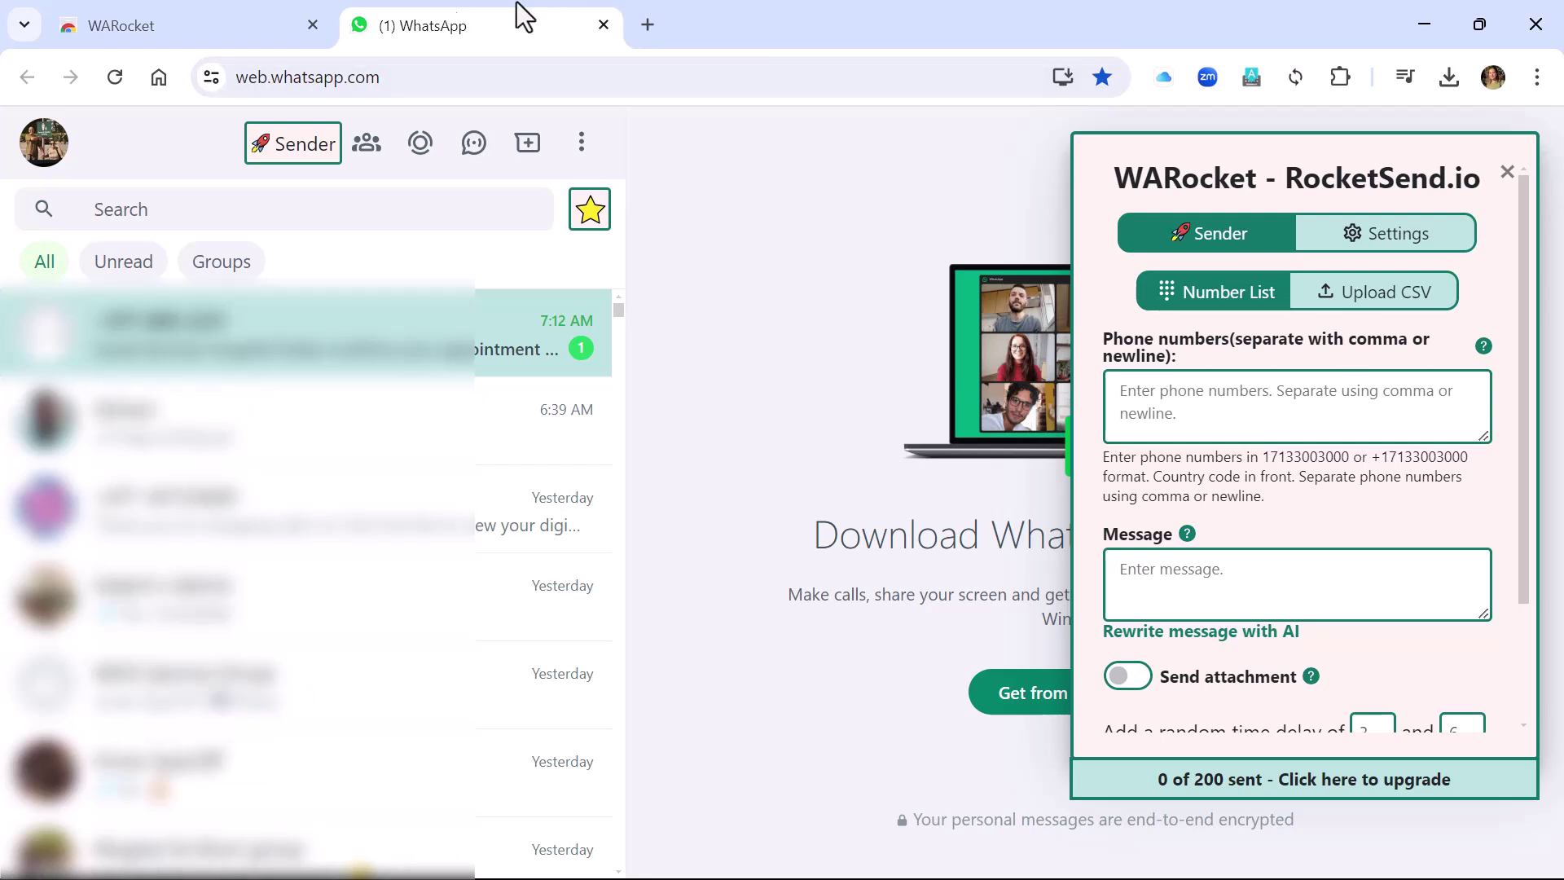
key("ctrl+minus")
left_click(2, 814)
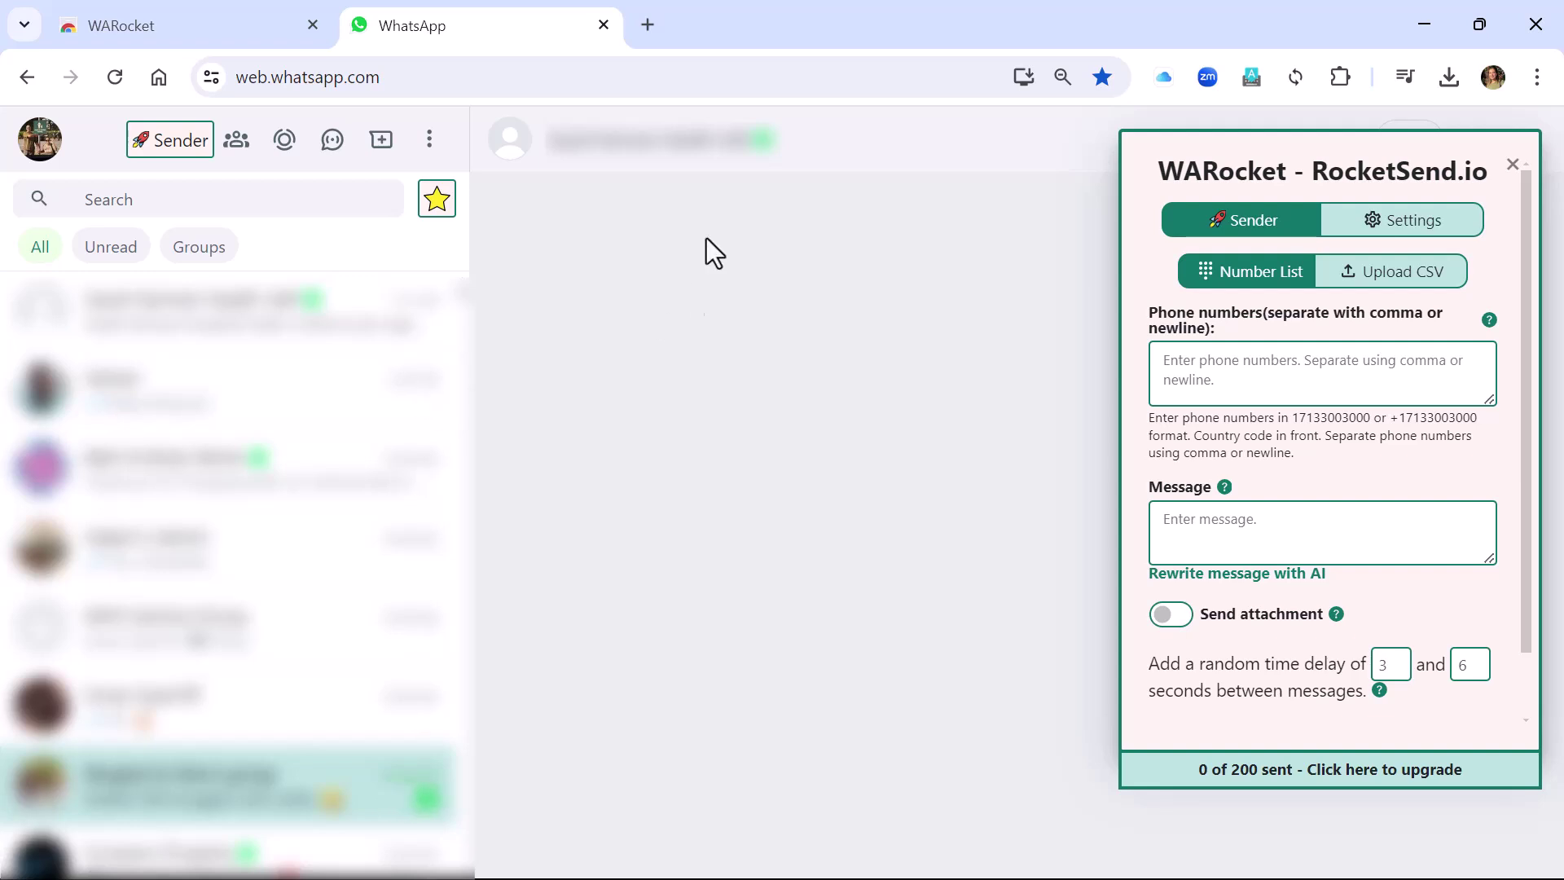
left_click(1513, 168)
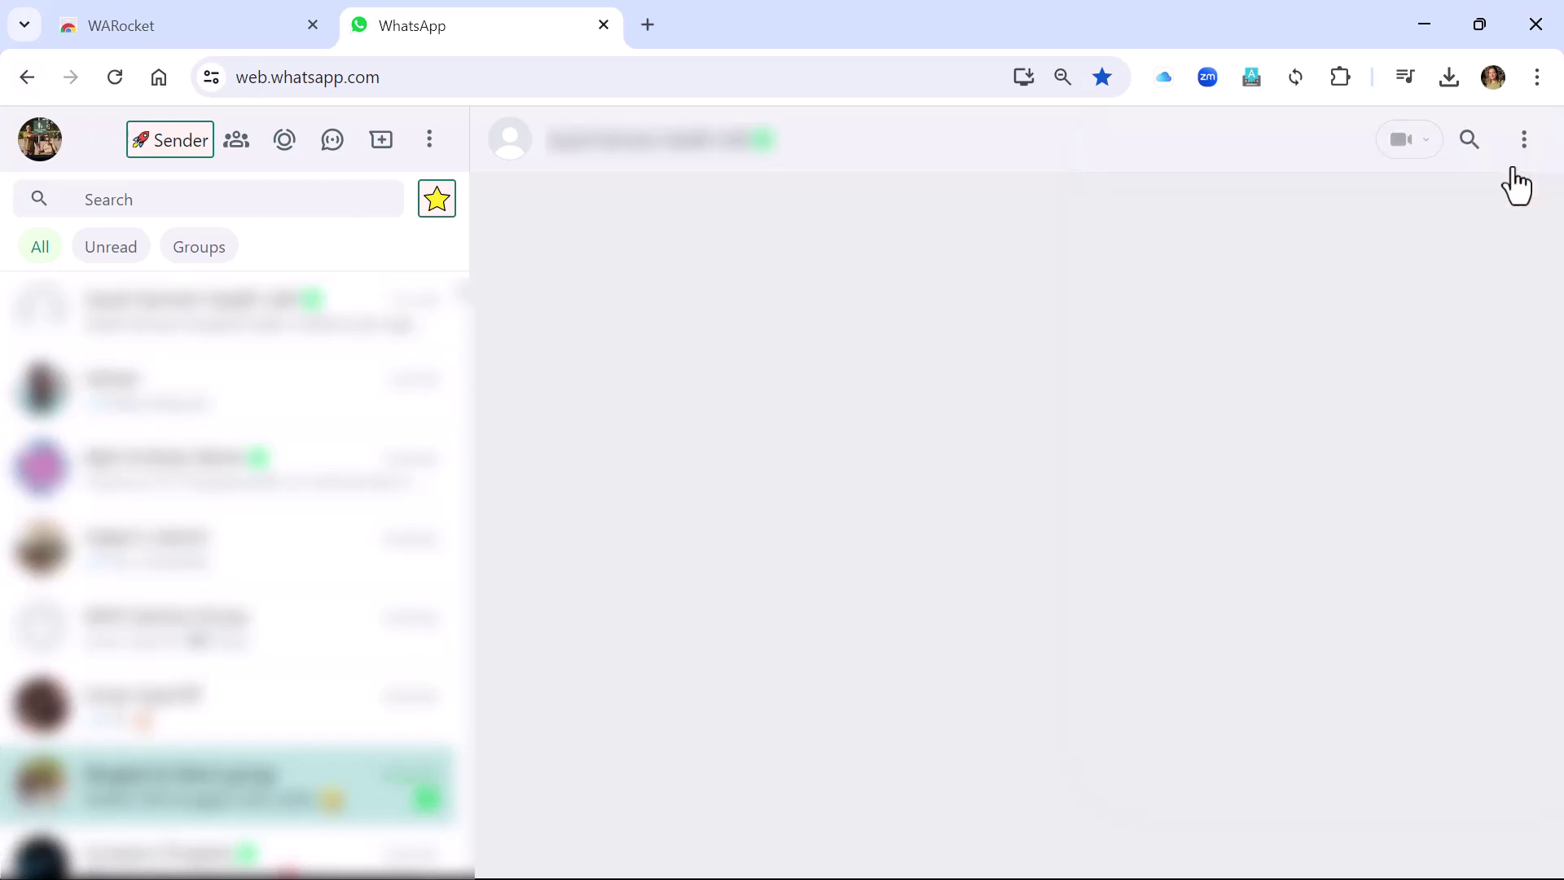
left_click(171, 143)
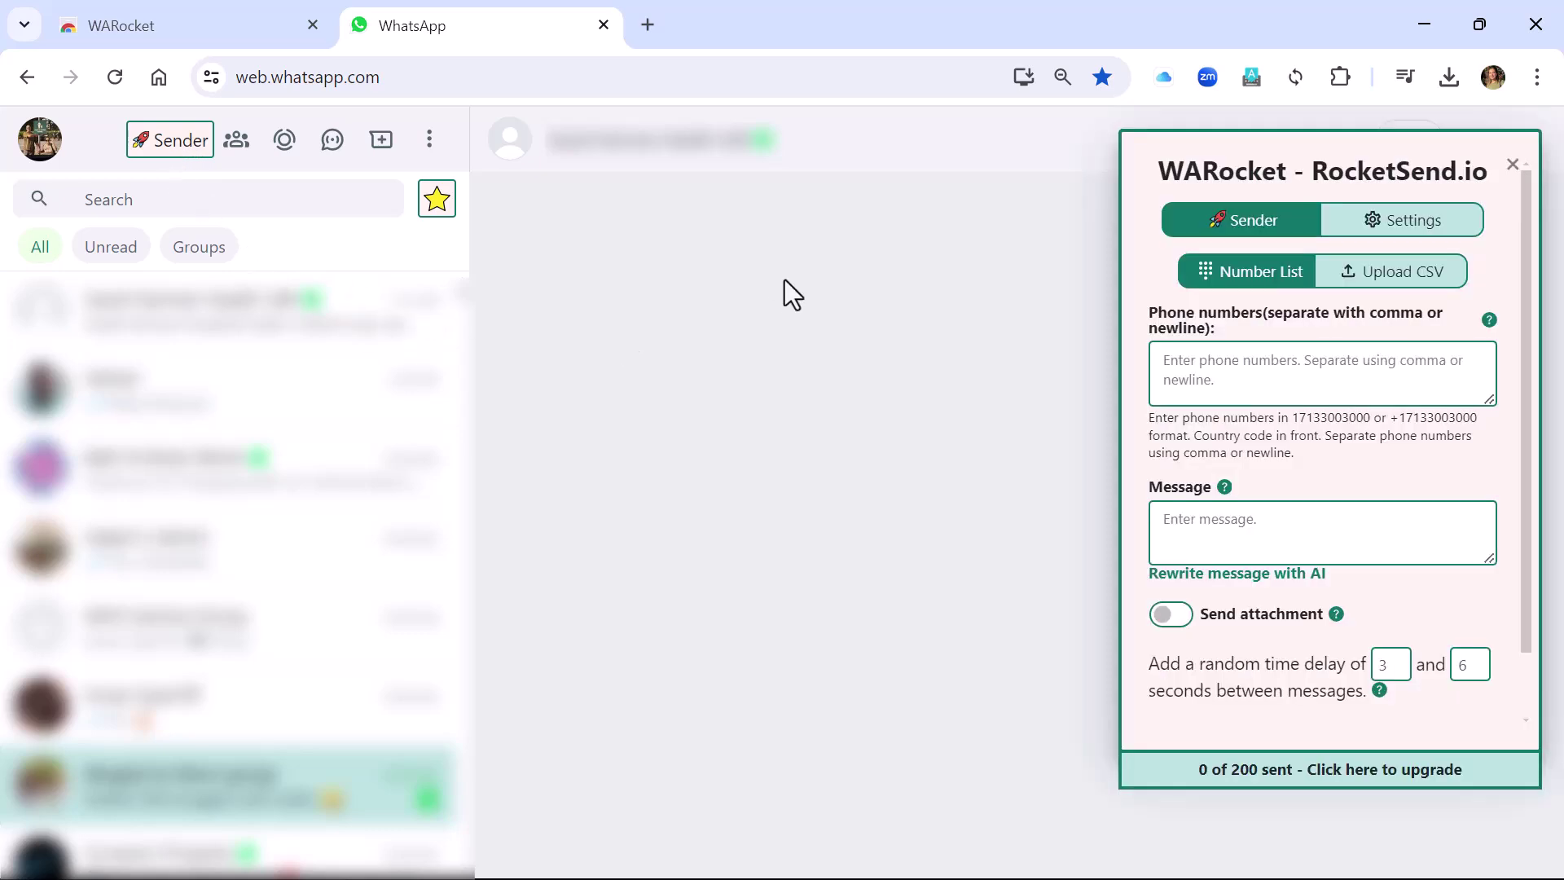
left_click(1347, 85)
scroll(1153, 407, "down", 1)
scroll(1157, 550, "down", 6)
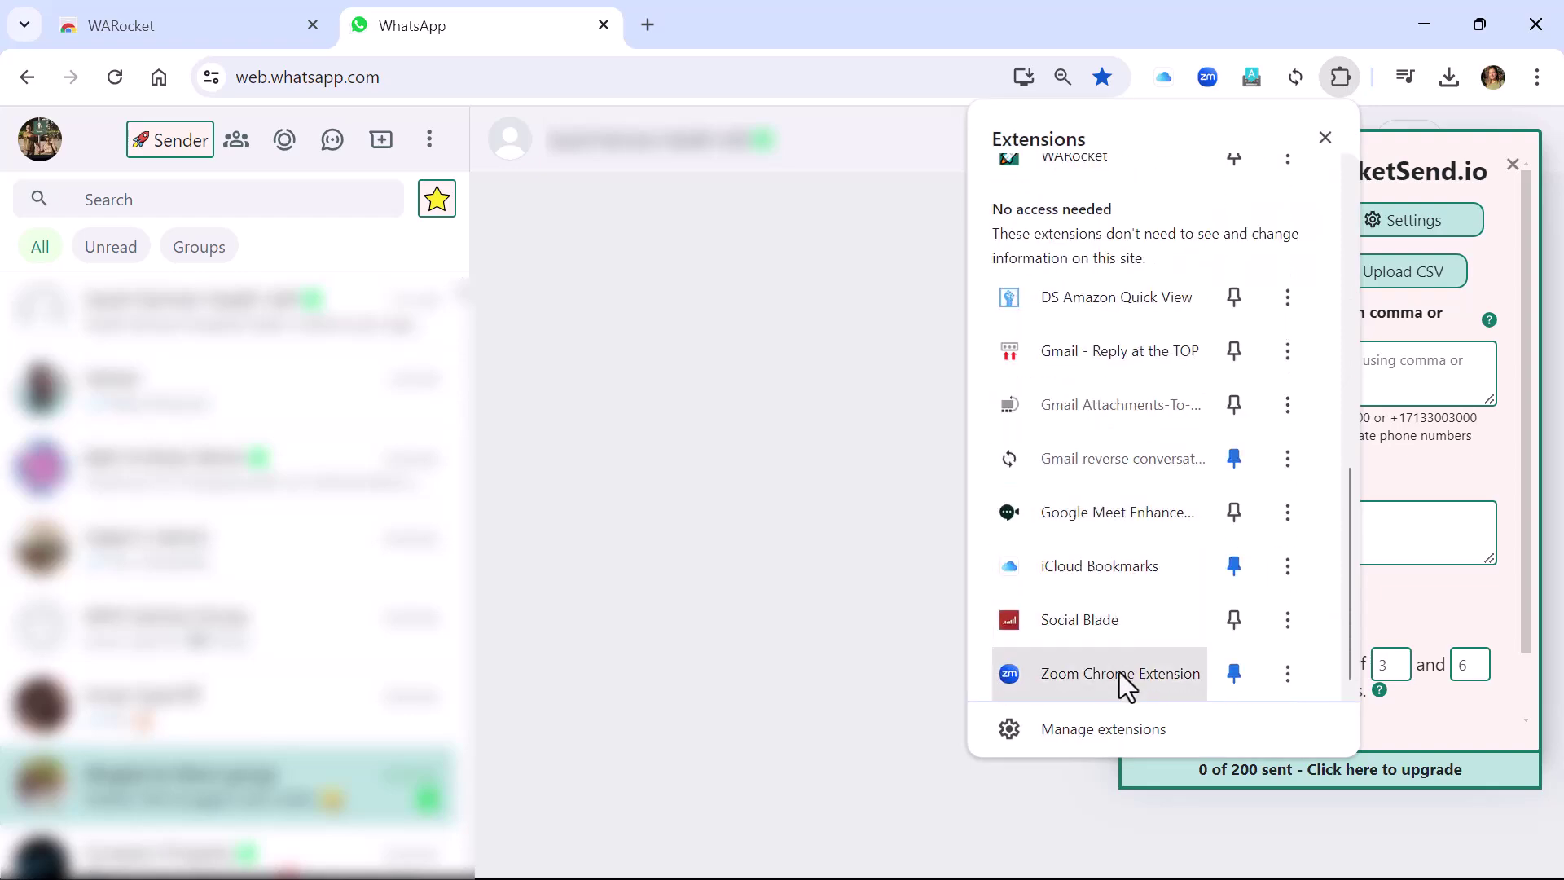
scroll(1121, 681, "up", 8)
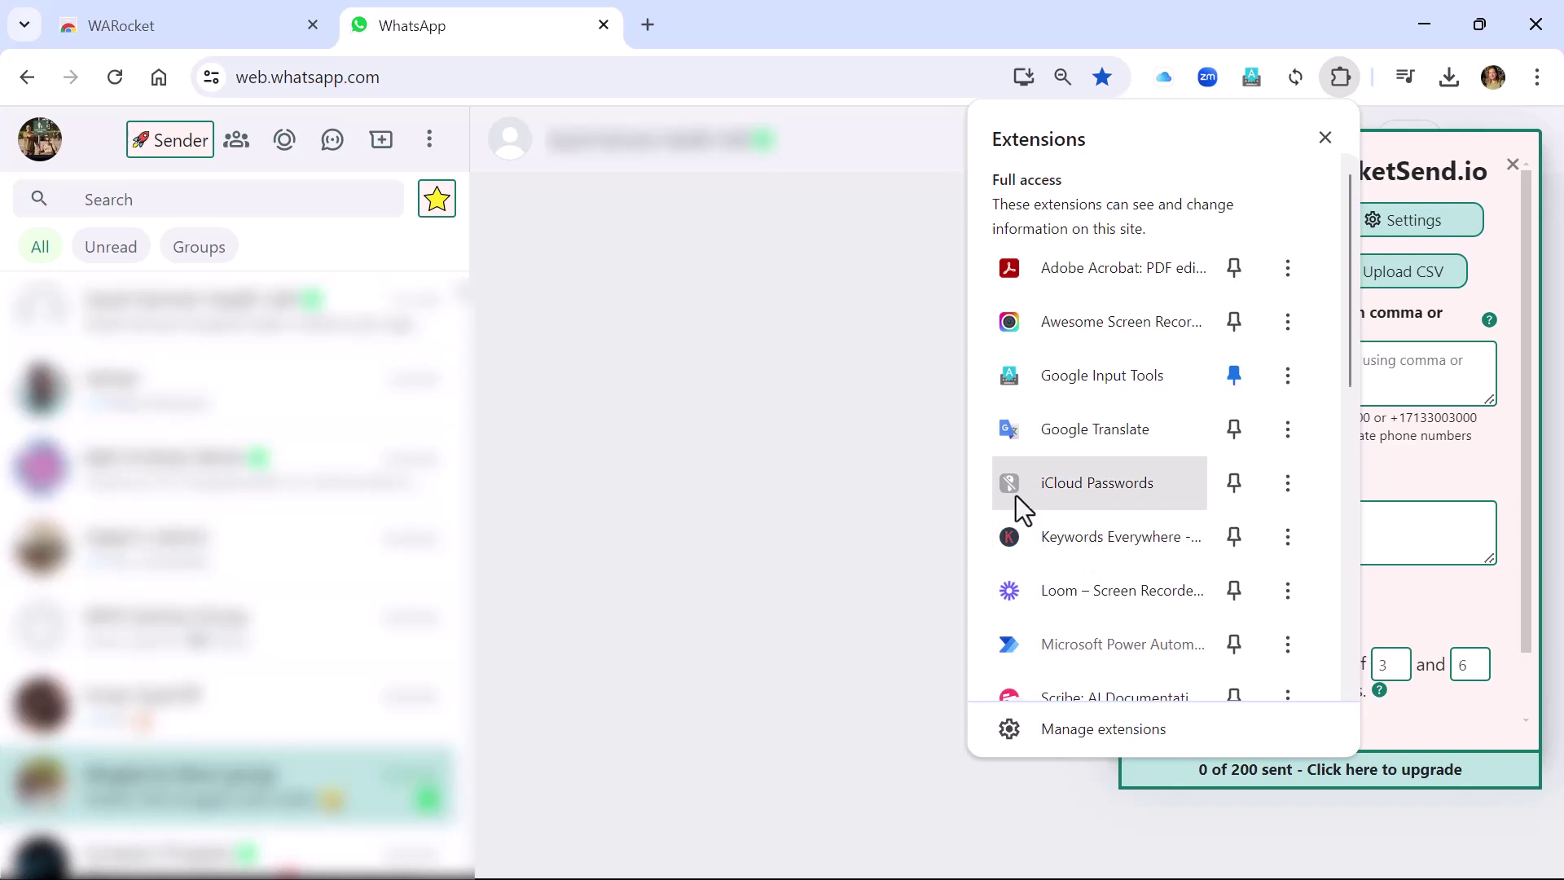
left_click(832, 489)
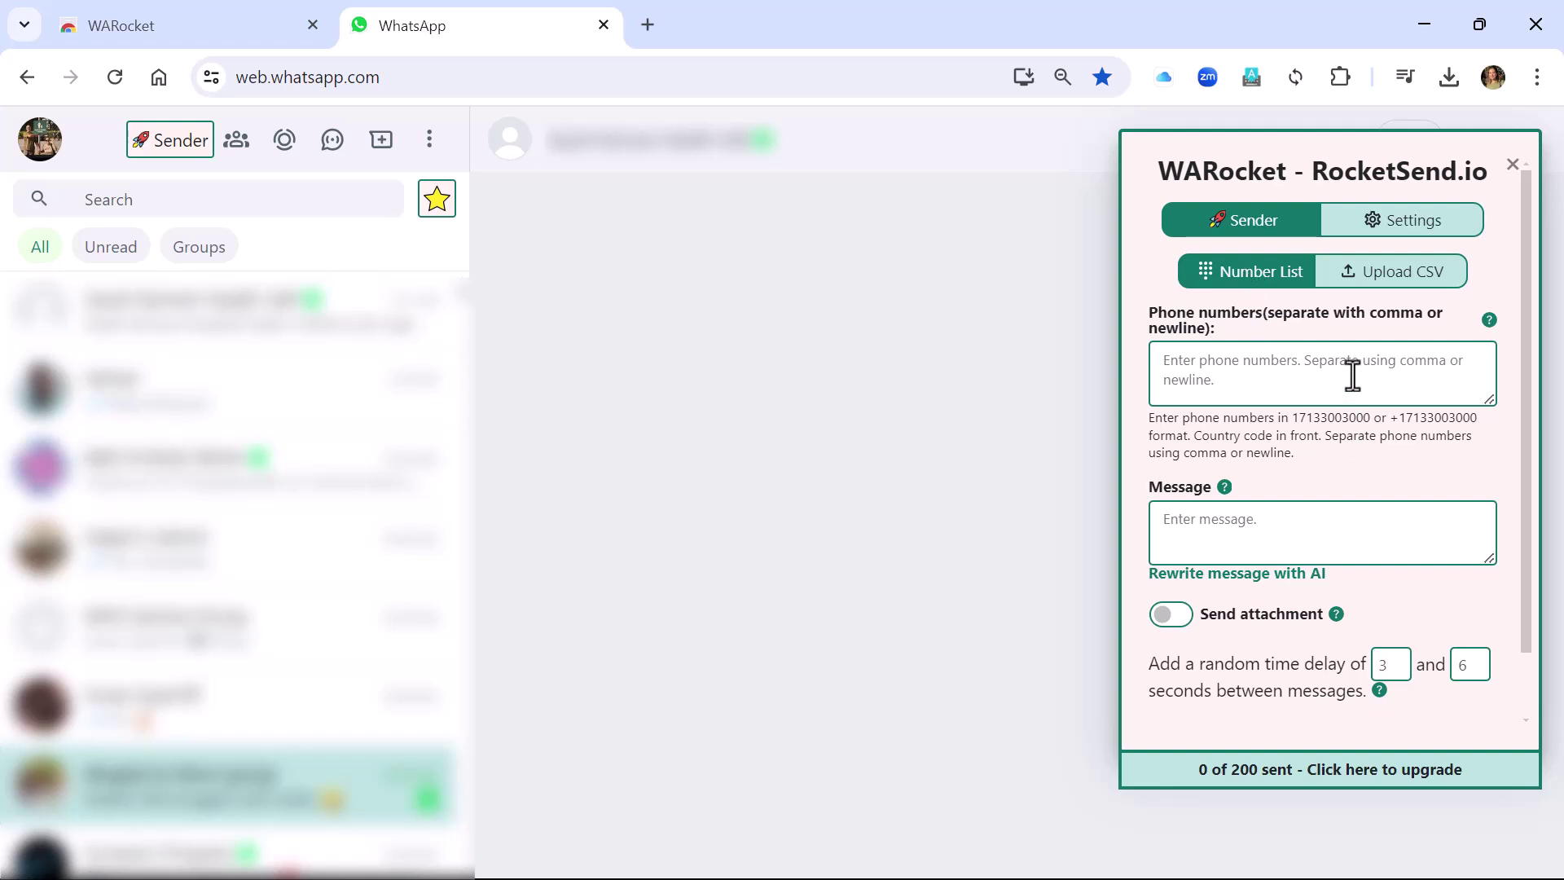
Enter numbers 123456, 598744, 44455 and the message 'Hi Everyone We are just testing'
left_click(1394, 281)
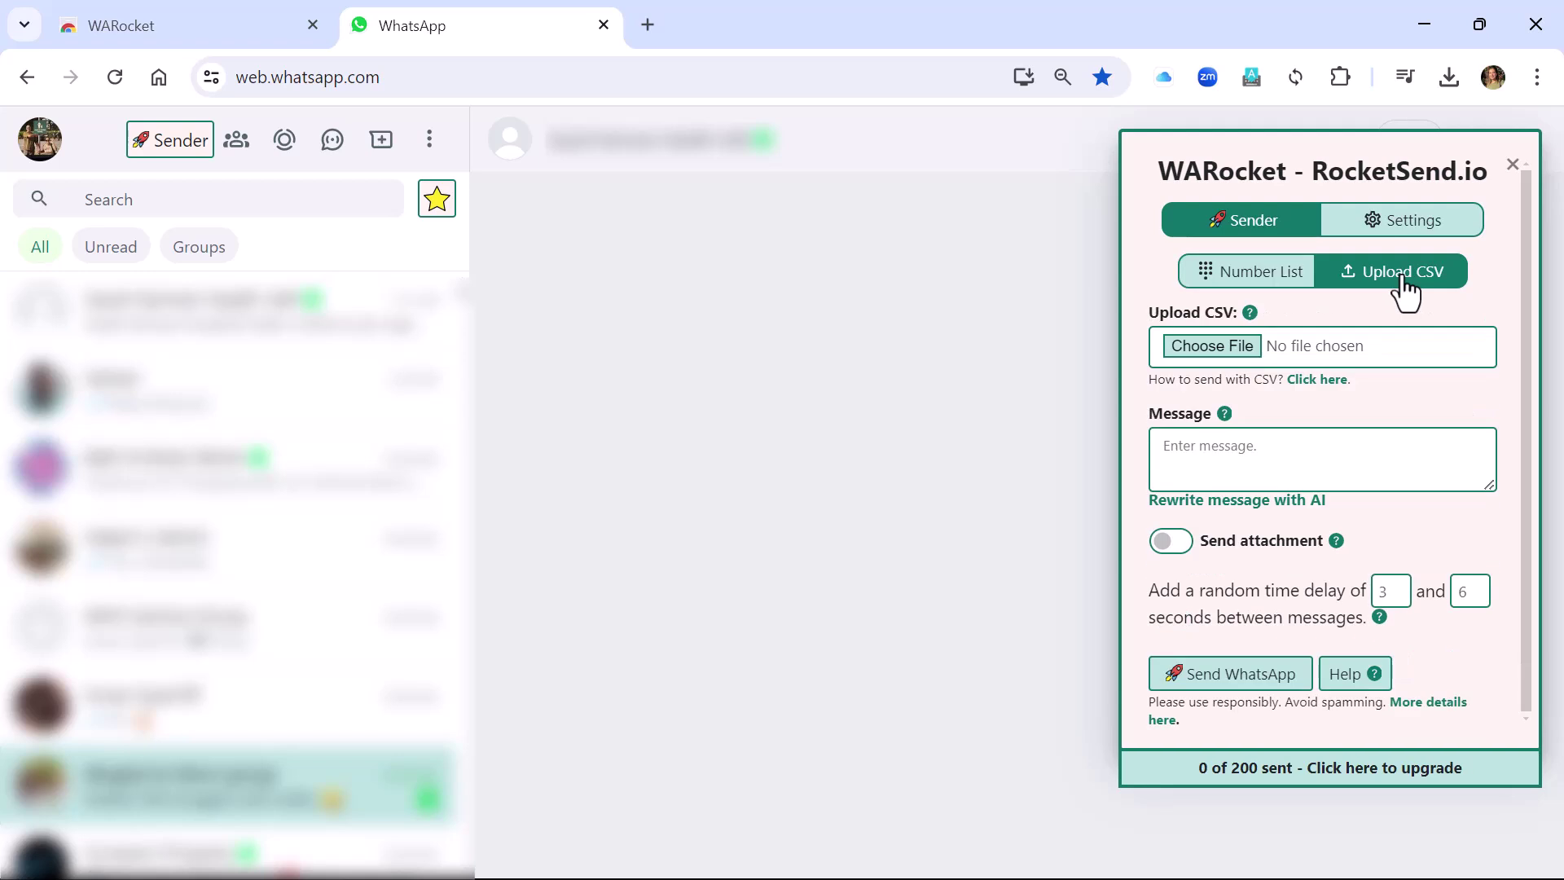
left_click(1252, 281)
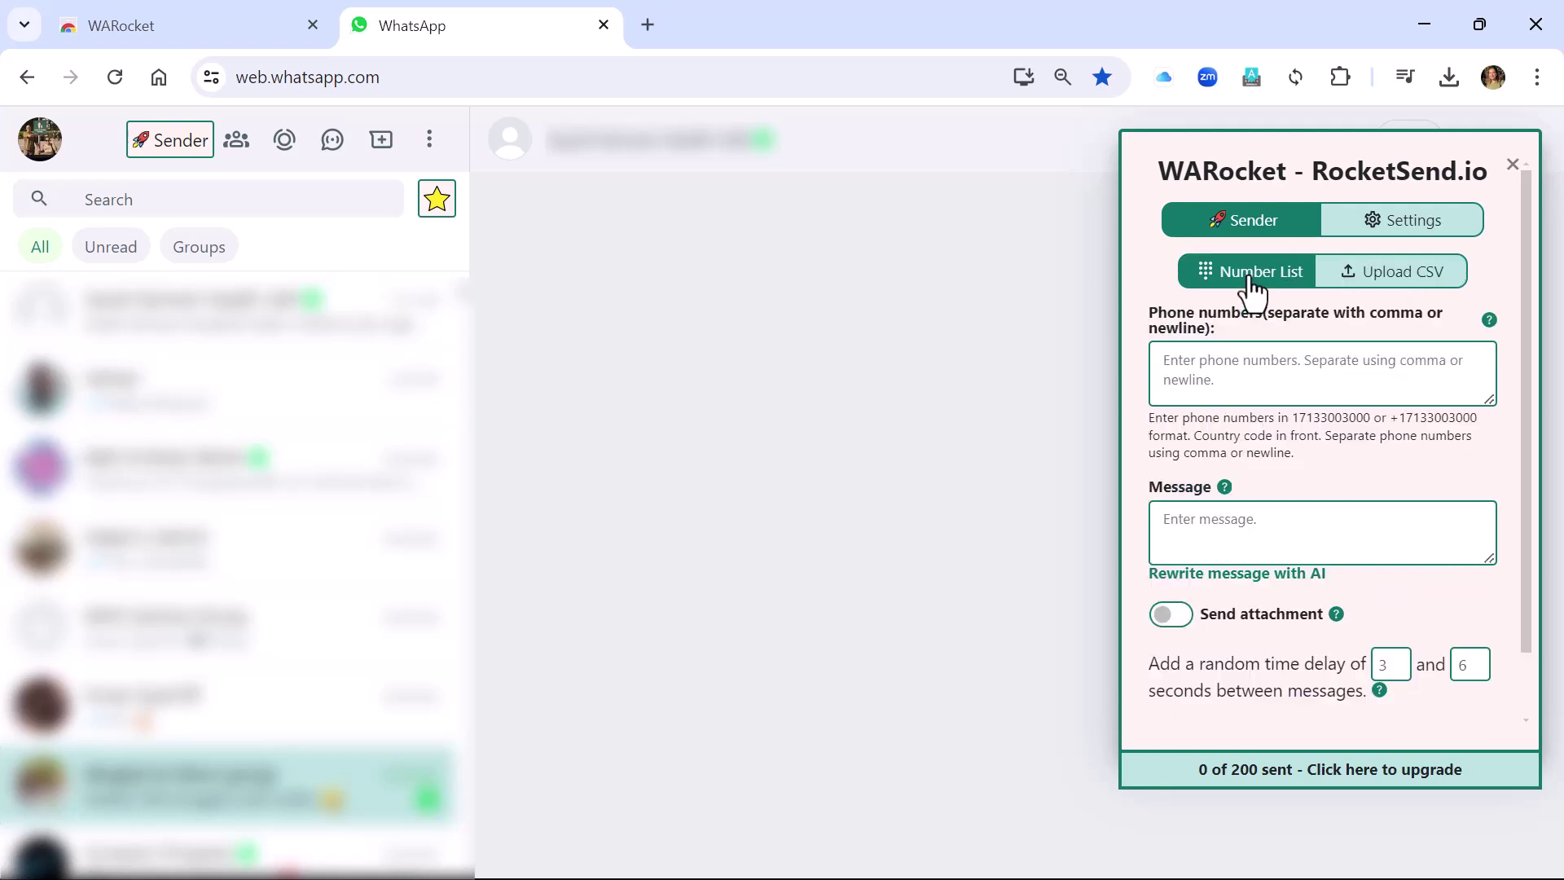
left_click(1276, 373)
type("123456")
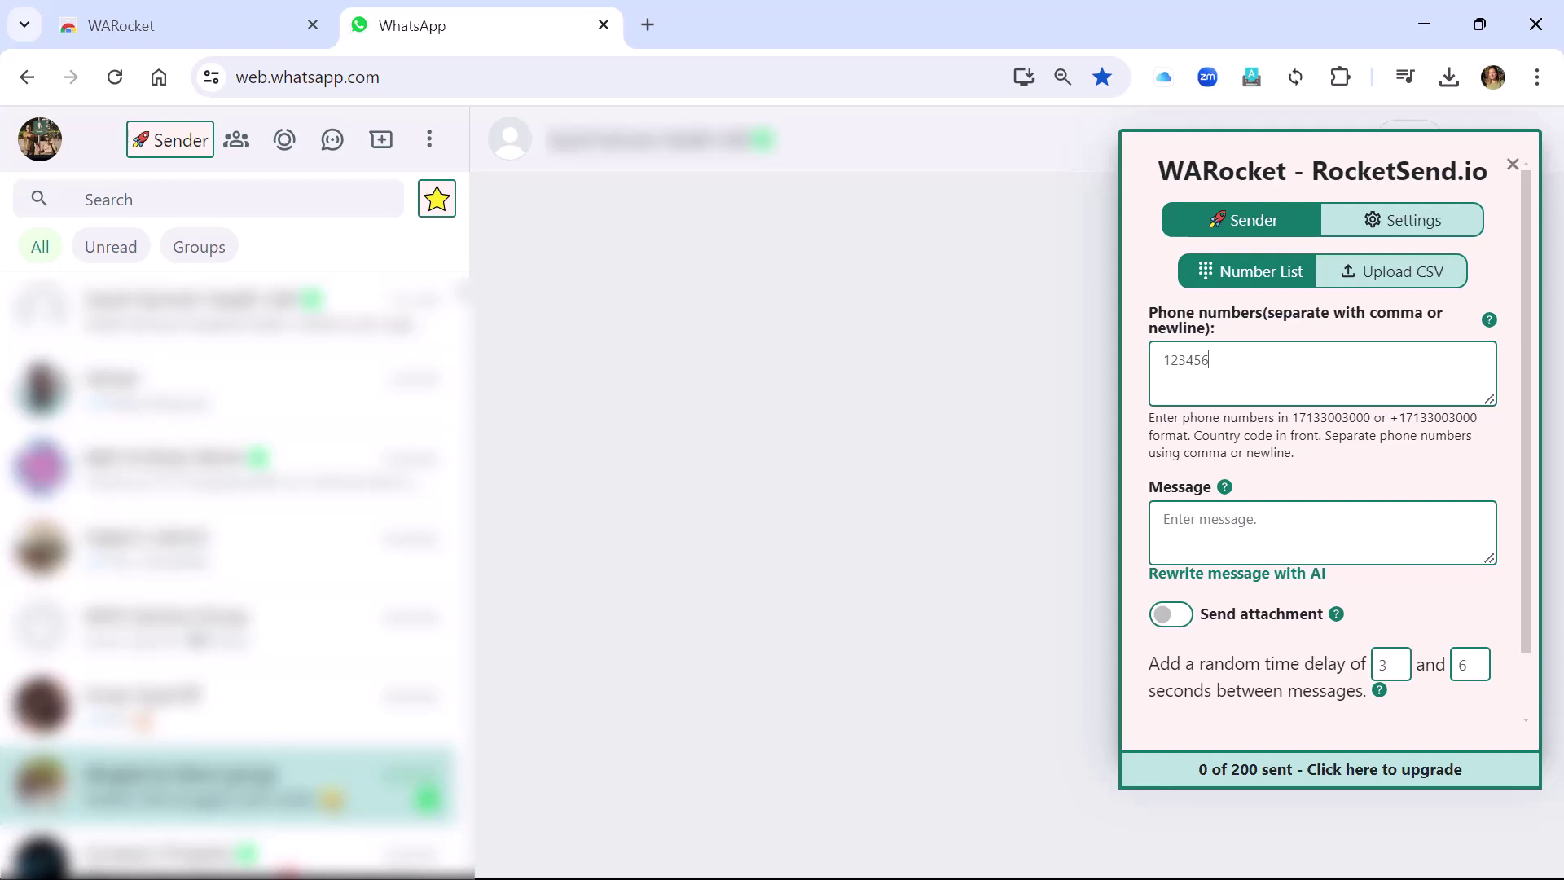
type(",598744,44455")
left_click(1304, 514)
type("Hi Everyone ")
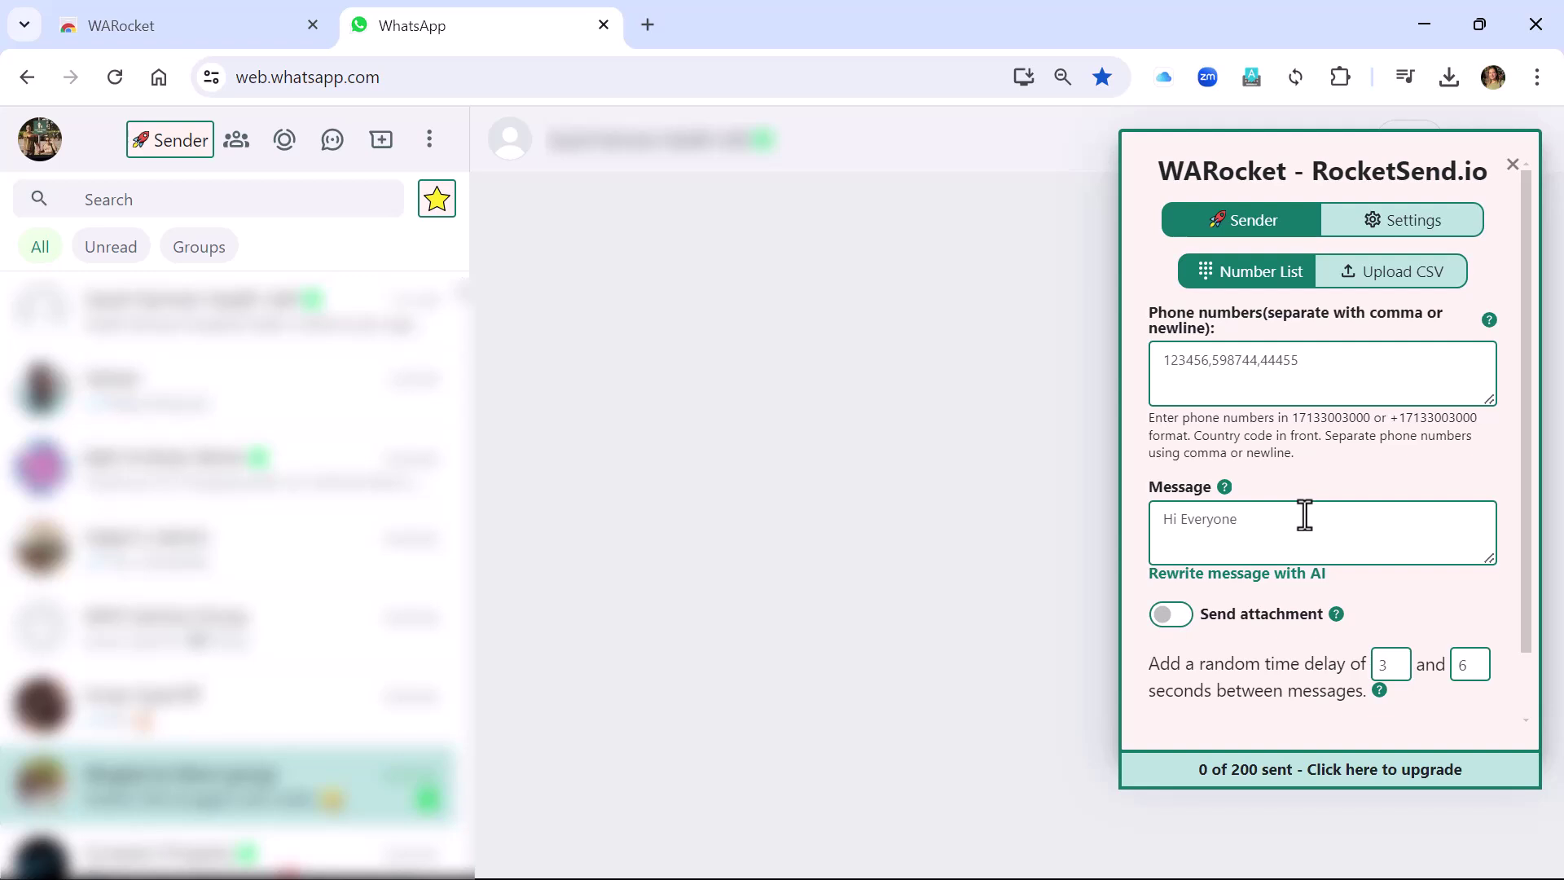
type("We are just testing.")
Generate a friendly AI rewrite of the message and copy it
left_click(1259, 580)
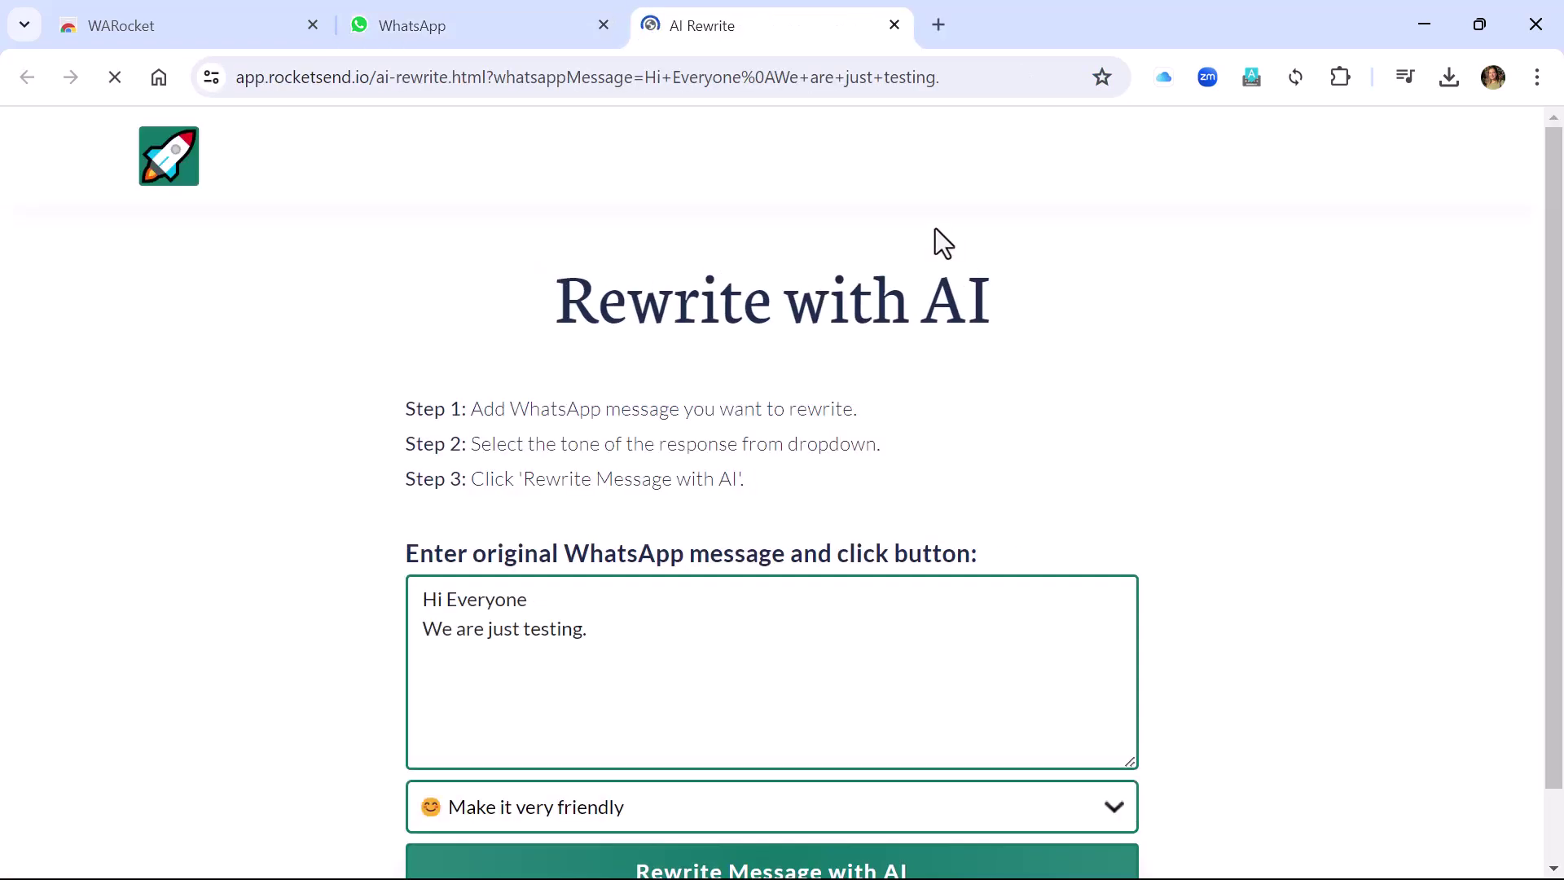
scroll(768, 775, "down", 1)
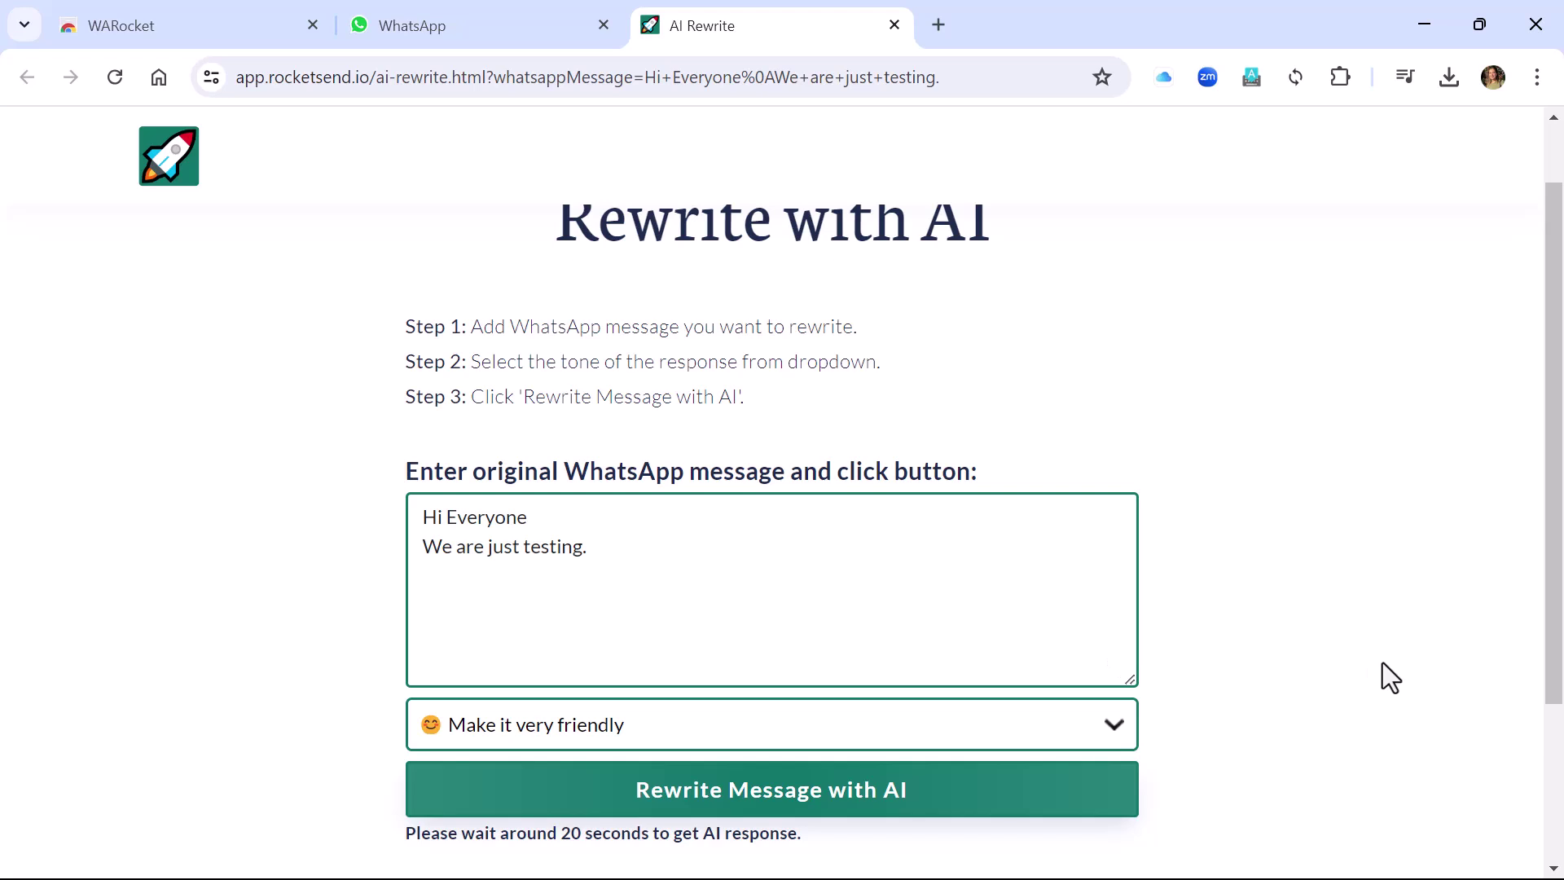
scroll(1381, 662, "up", 1)
scroll(1381, 662, "down", 2)
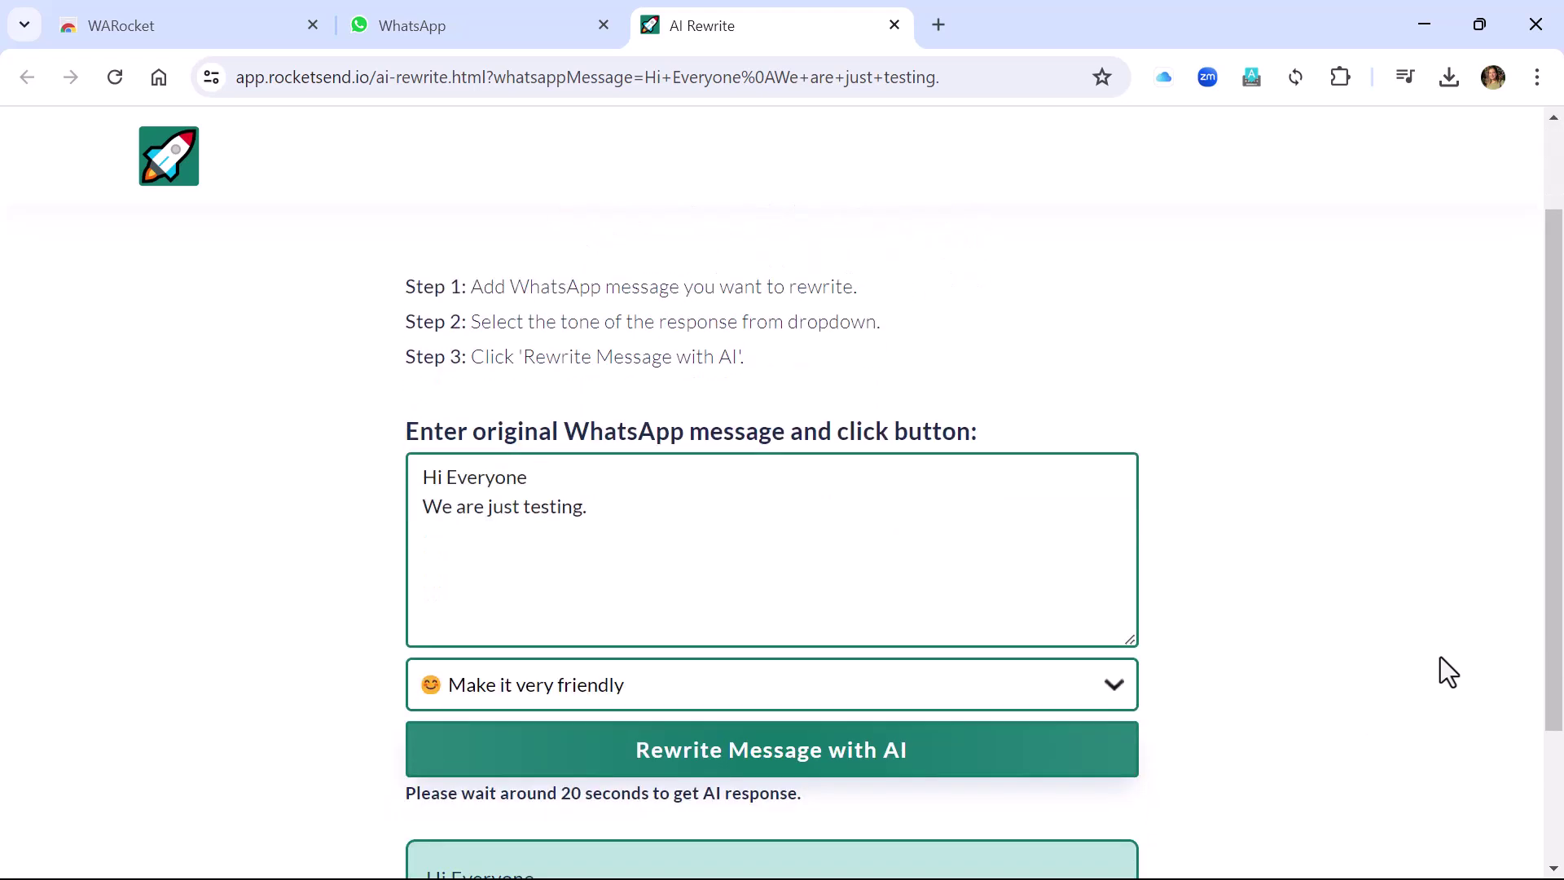
scroll(1392, 600, "down", 2)
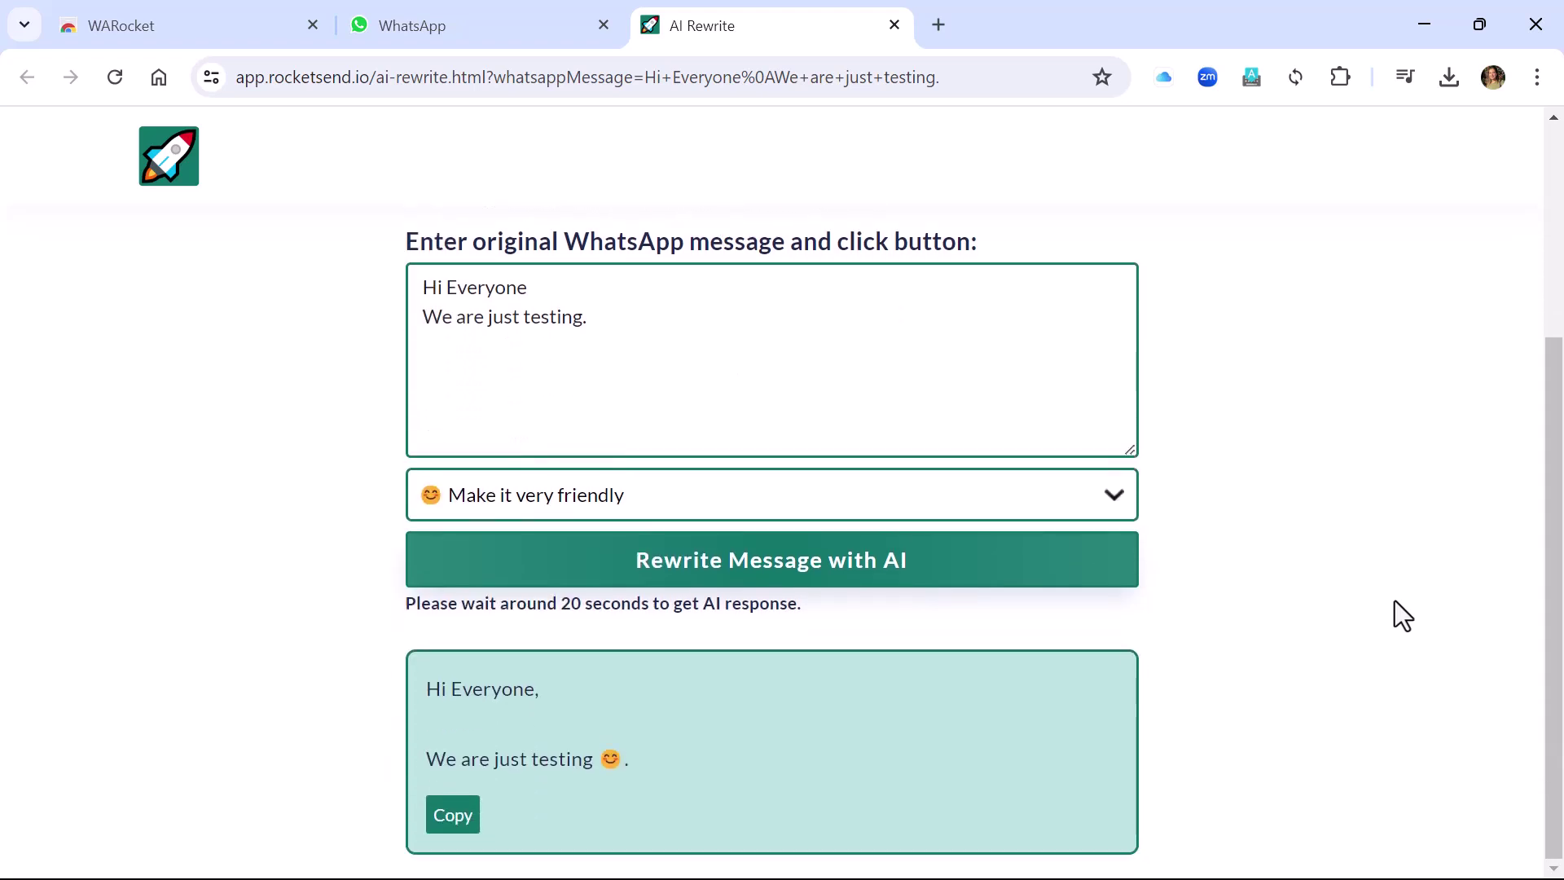
left_click(448, 821)
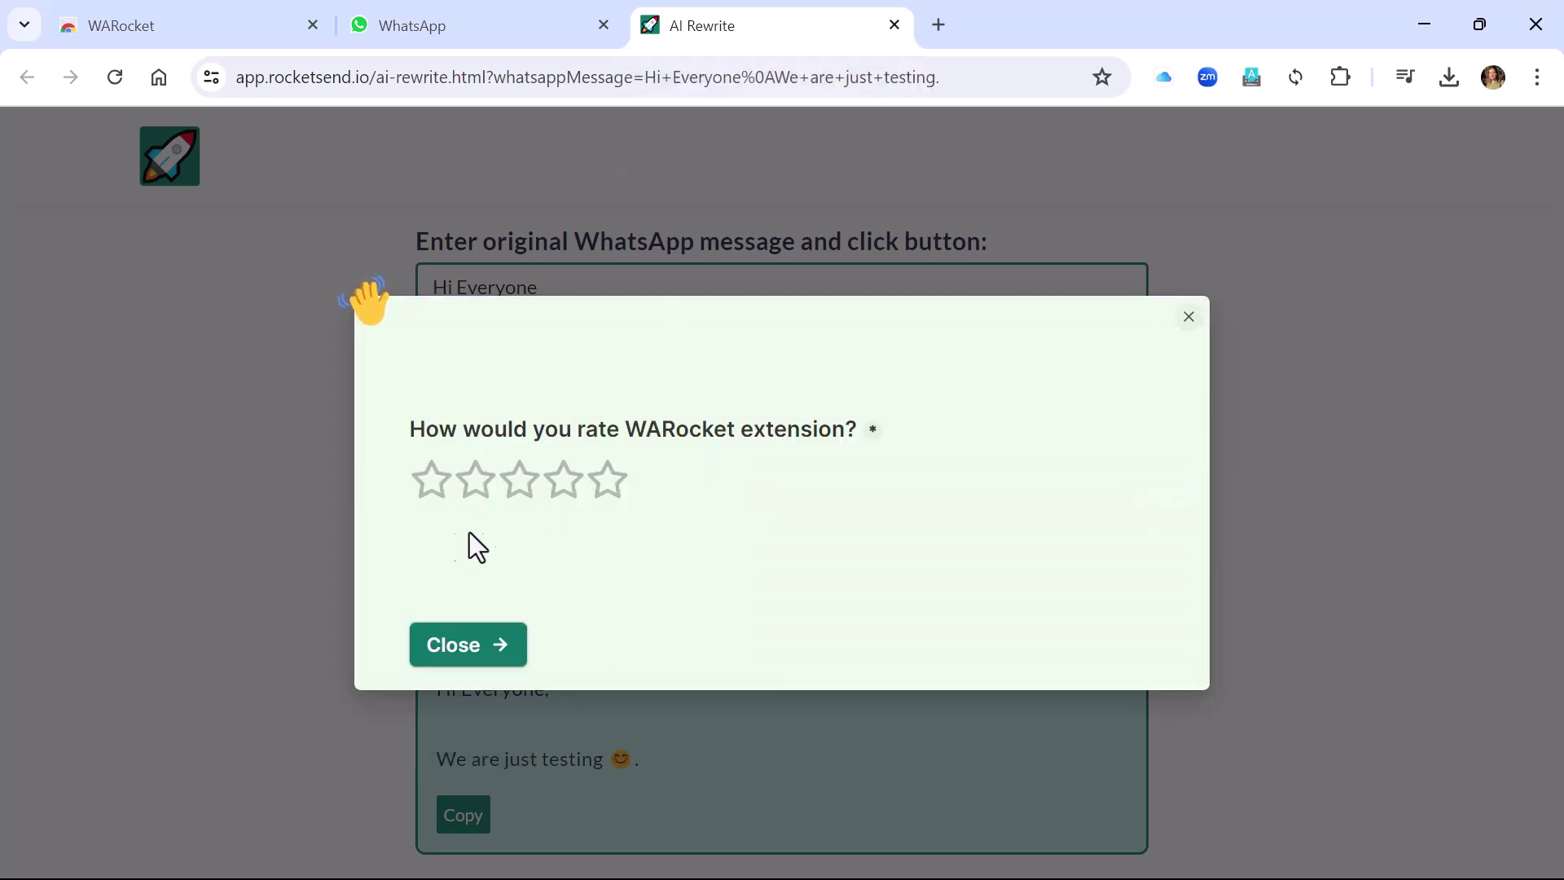
Give WARocket a 5-star rating, dismiss the prompt, and go back to WhatsApp Web
left_click(607, 485)
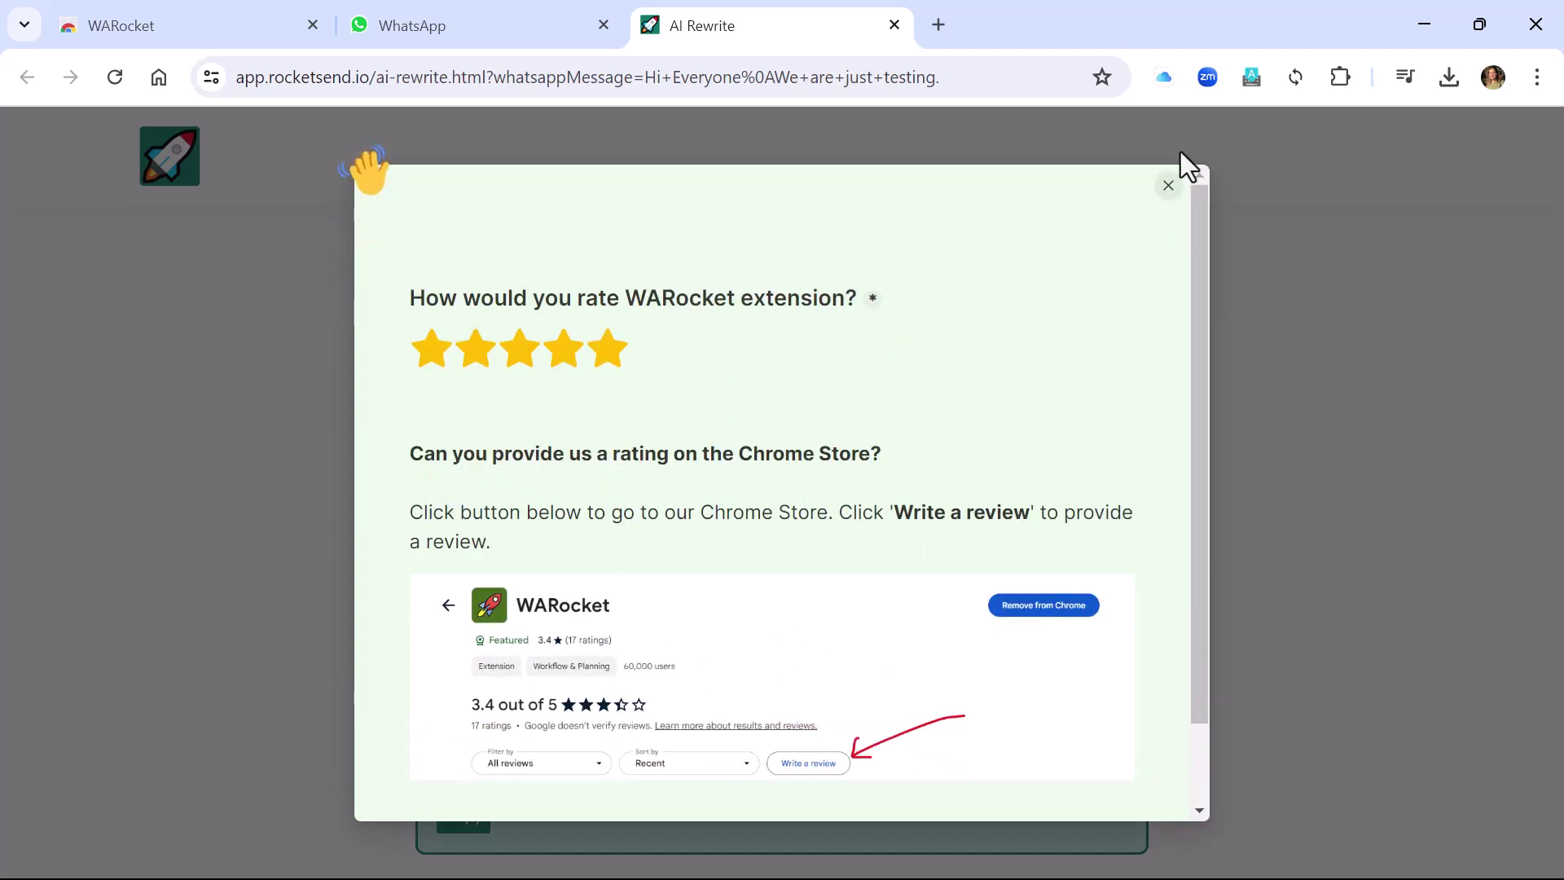
left_click(1279, 213)
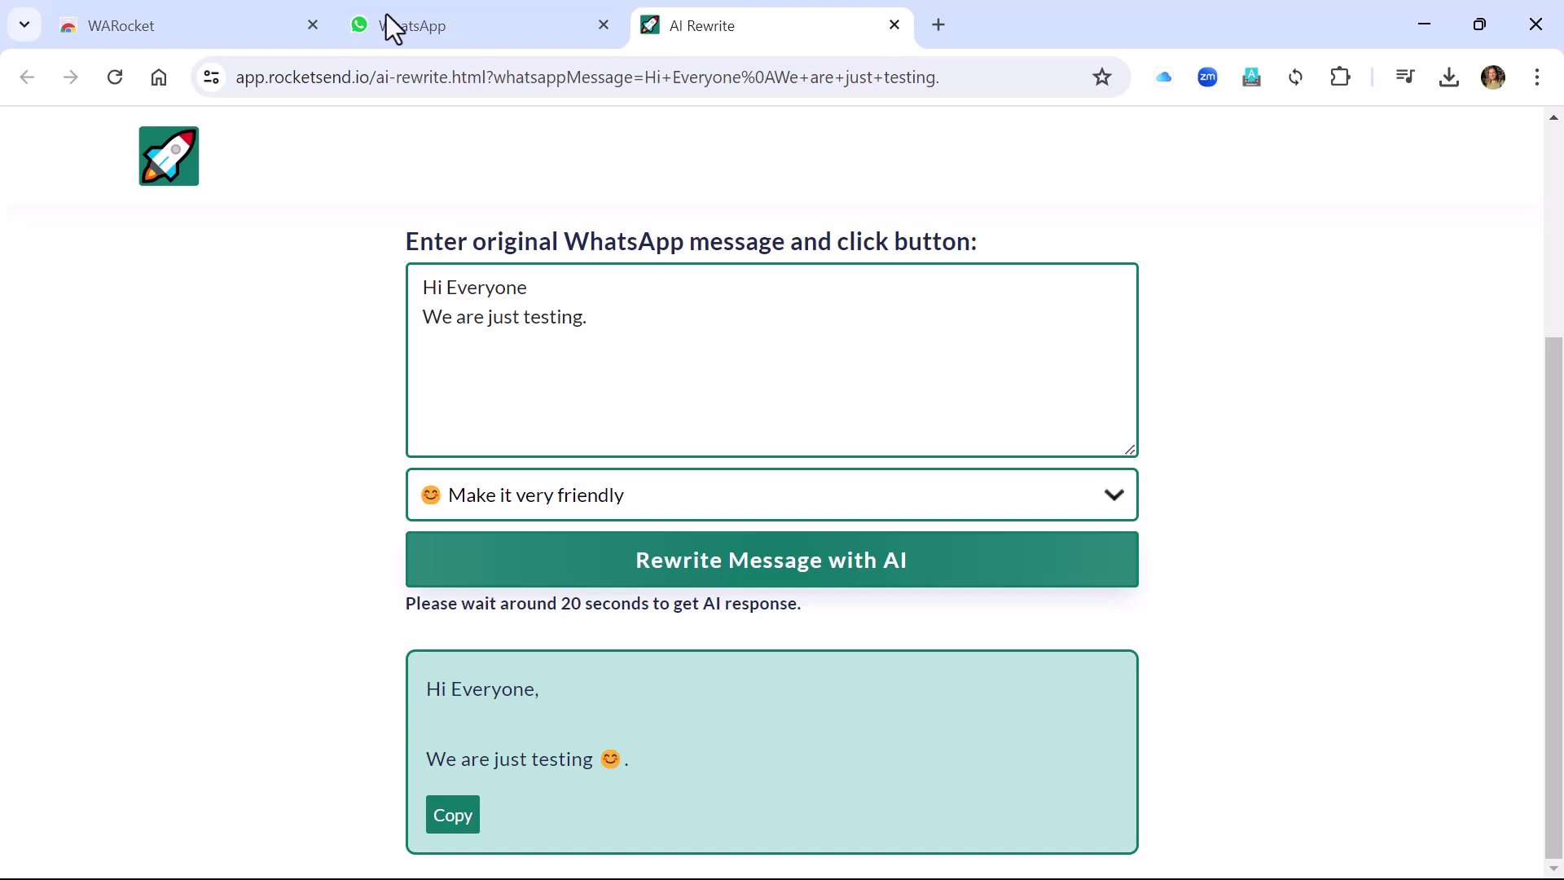
left_click(443, 26)
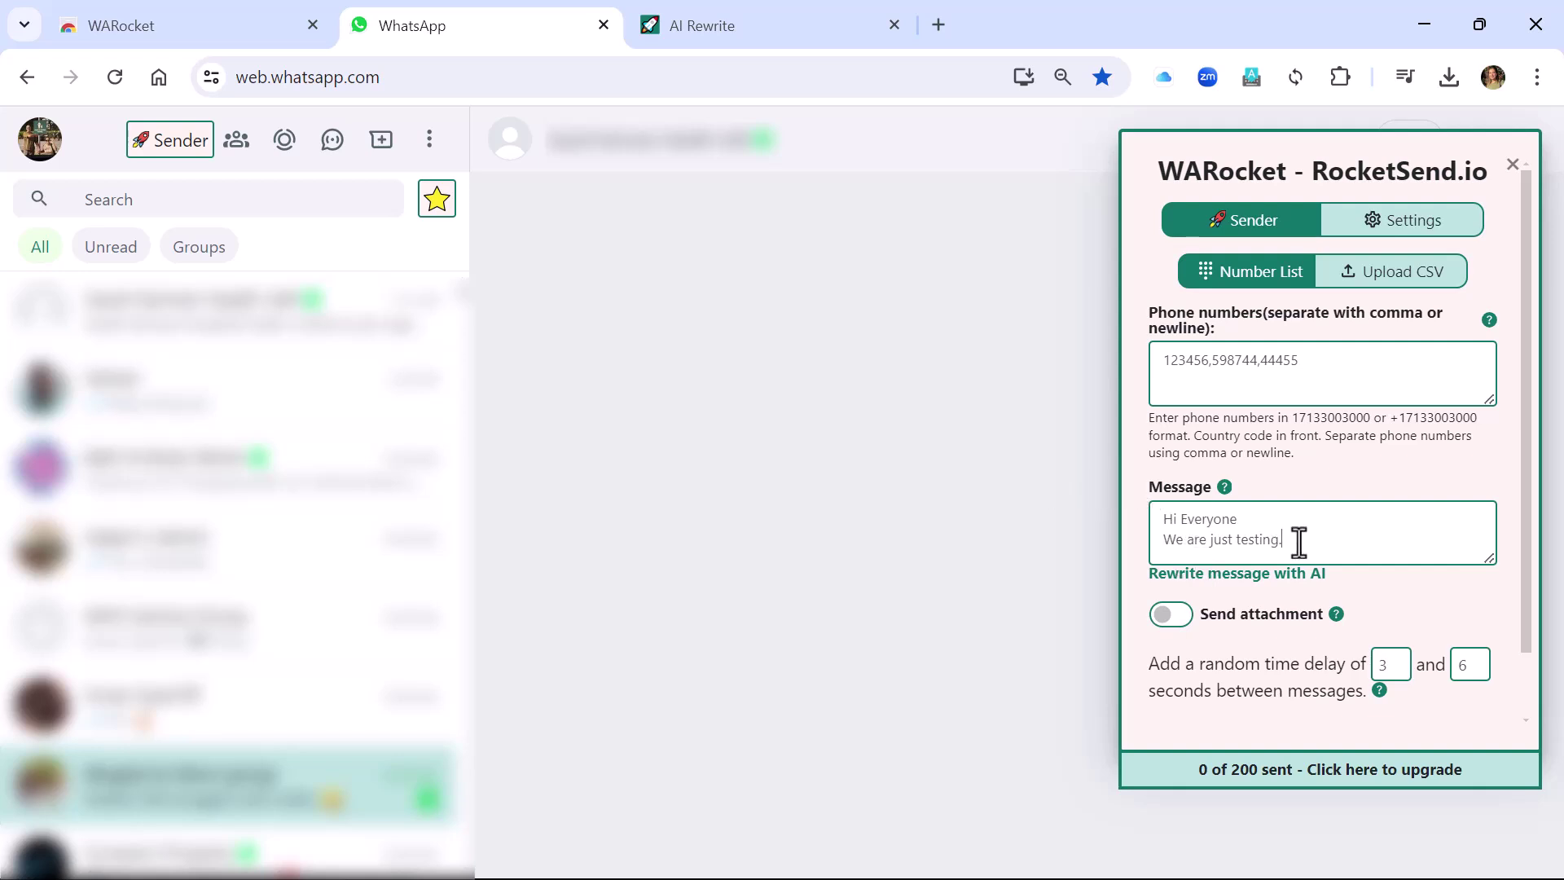
Replace the message with the AI-rewritten 'Hi Everyone, We are just testing 😊.'
key("BackSpace")
key("BackSpace")
key("BackSpace")
key("BackSpace")
key("BackSpace")
key("BackSpace")
key("BackSpace")
key("BackSpace")
key("BackSpace")
key("BackSpace")
key("BackSpace")
key("BackSpace")
key("BackSpace")
key("BackSpace")
key("BackSpace")
key("BackSpace")
key("BackSpace")
key("BackSpace")
key("BackSpace")
key("BackSpace")
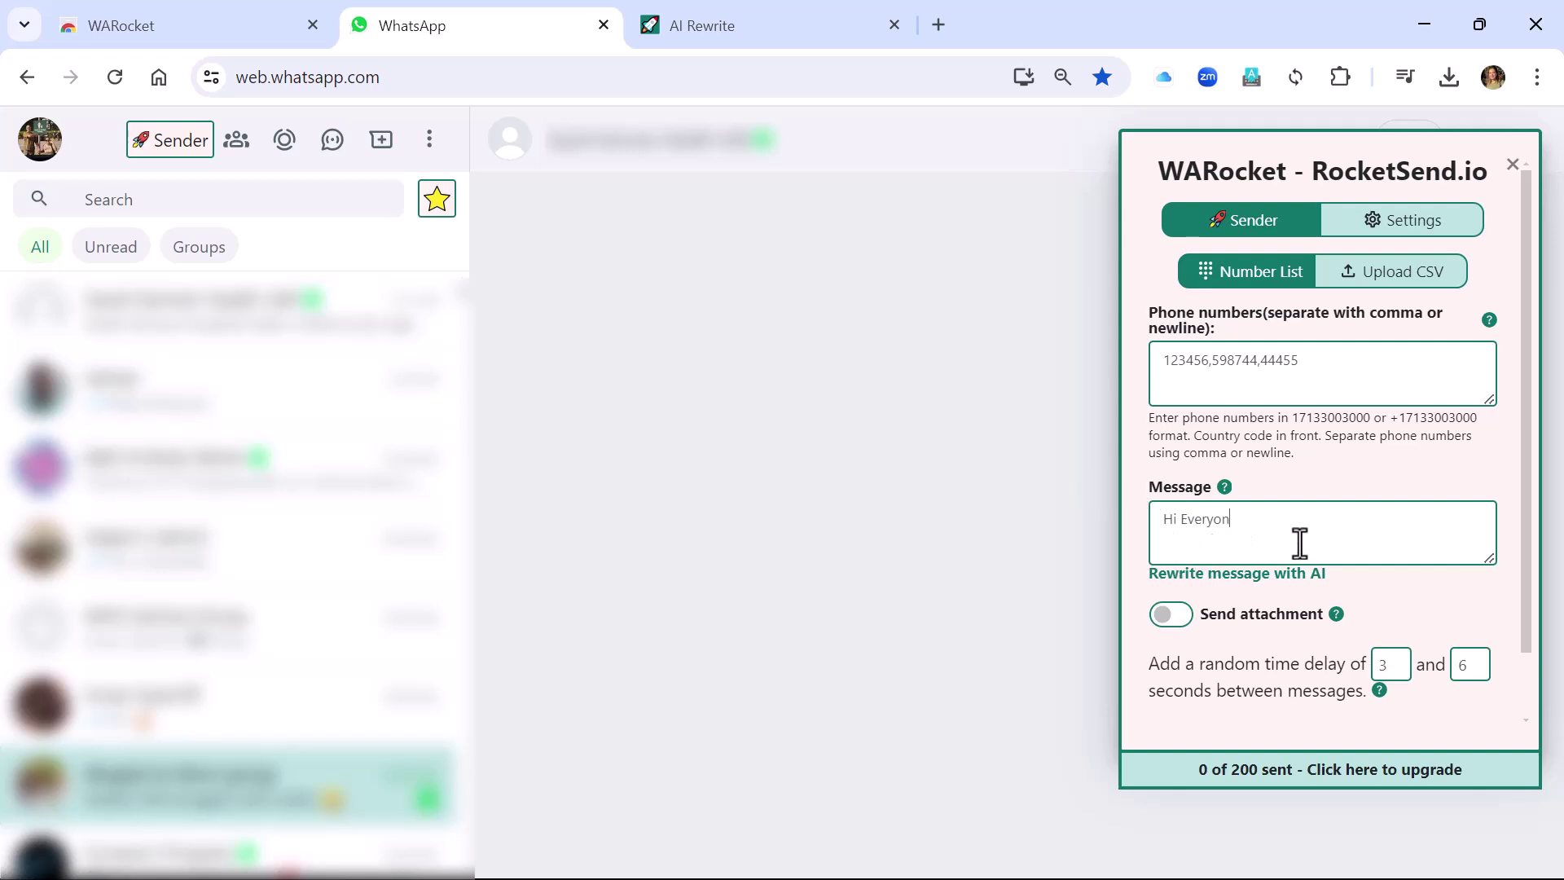
key("ctrl+z")
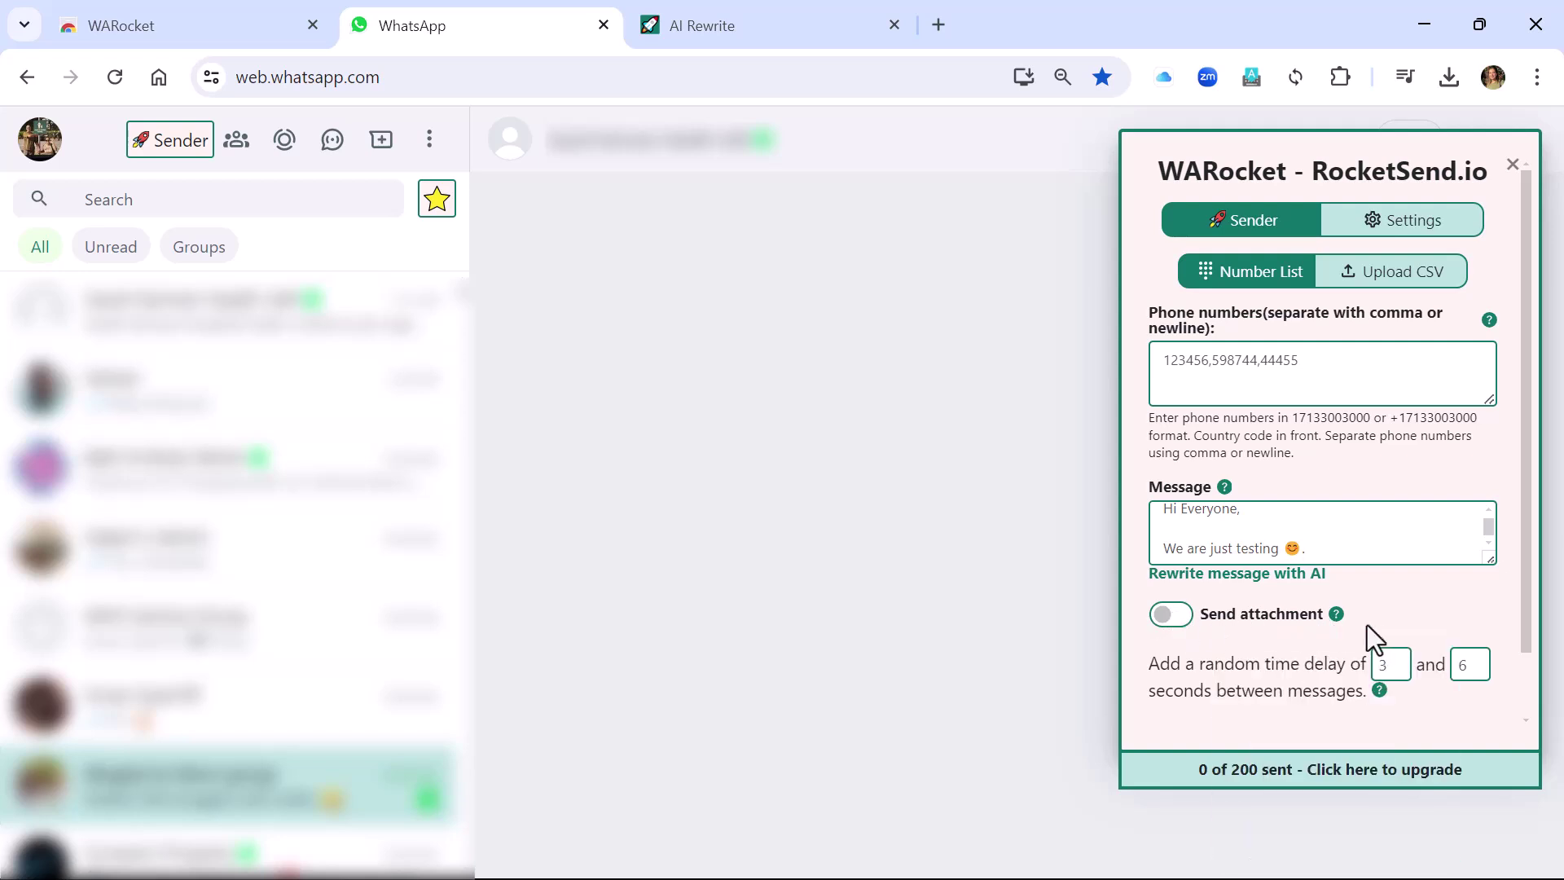
Turn on Send attachment and attach the WhatsApp Image photo from Desktop > RocketSend
mouse_move(1337, 621)
left_click(1181, 617)
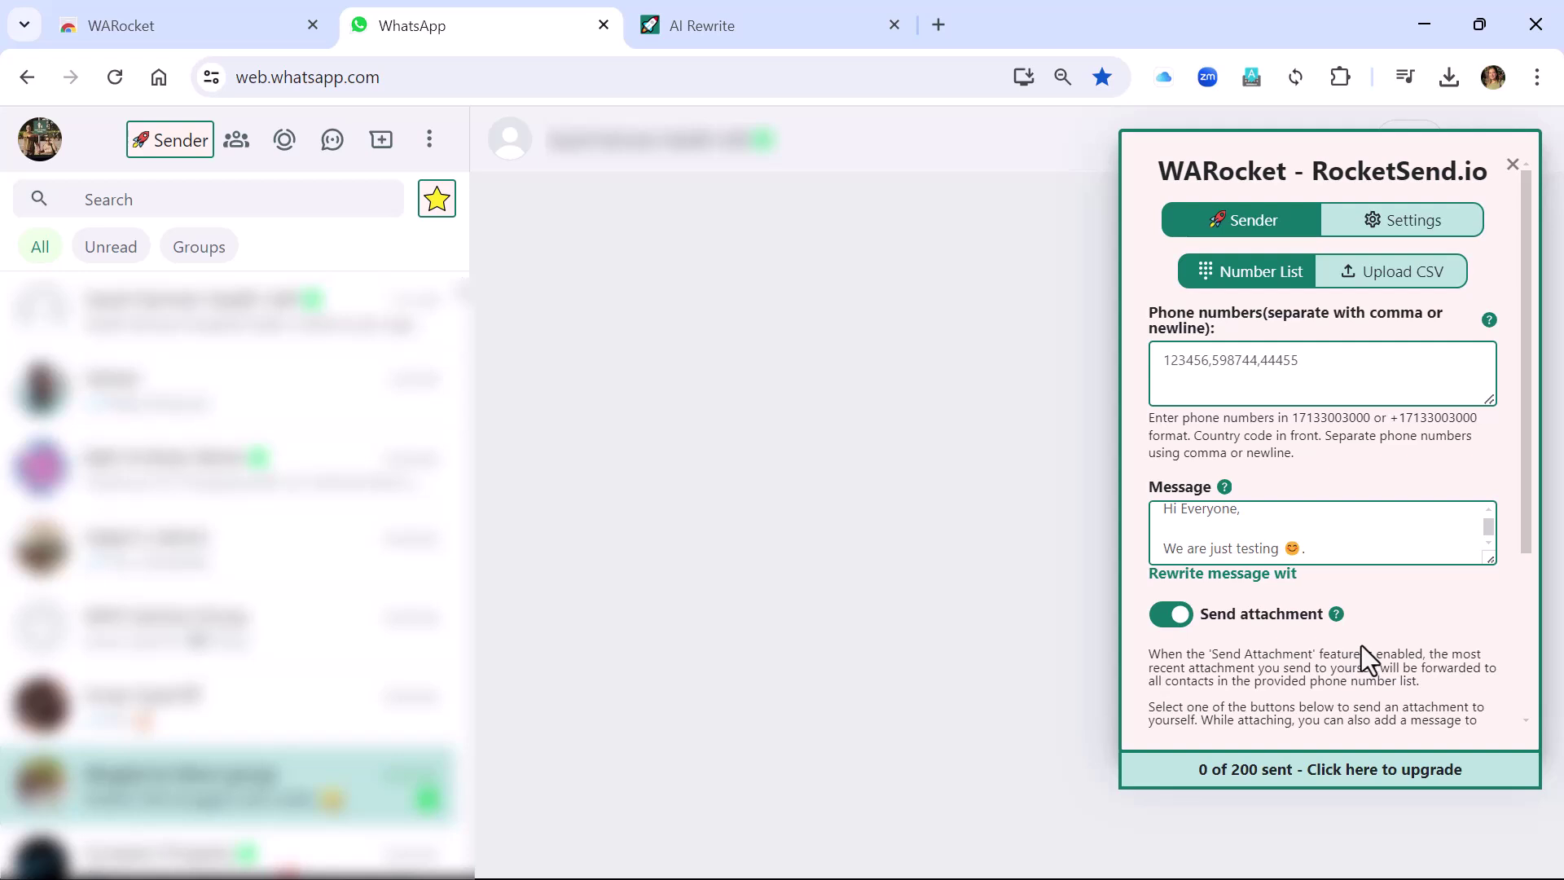
scroll(1356, 652, "down", 5)
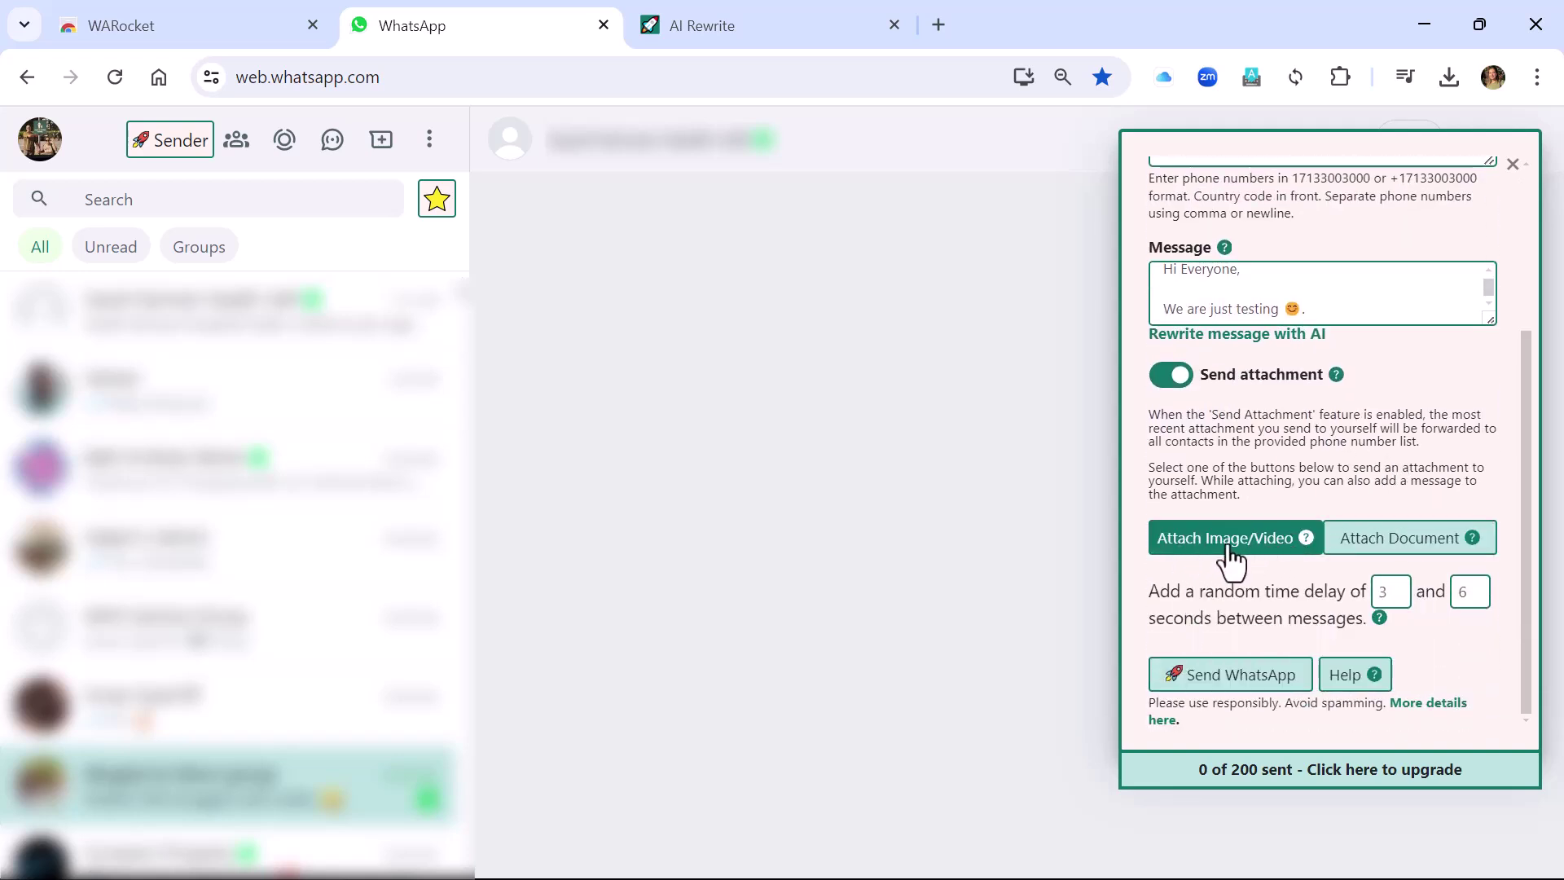
left_click(1230, 558)
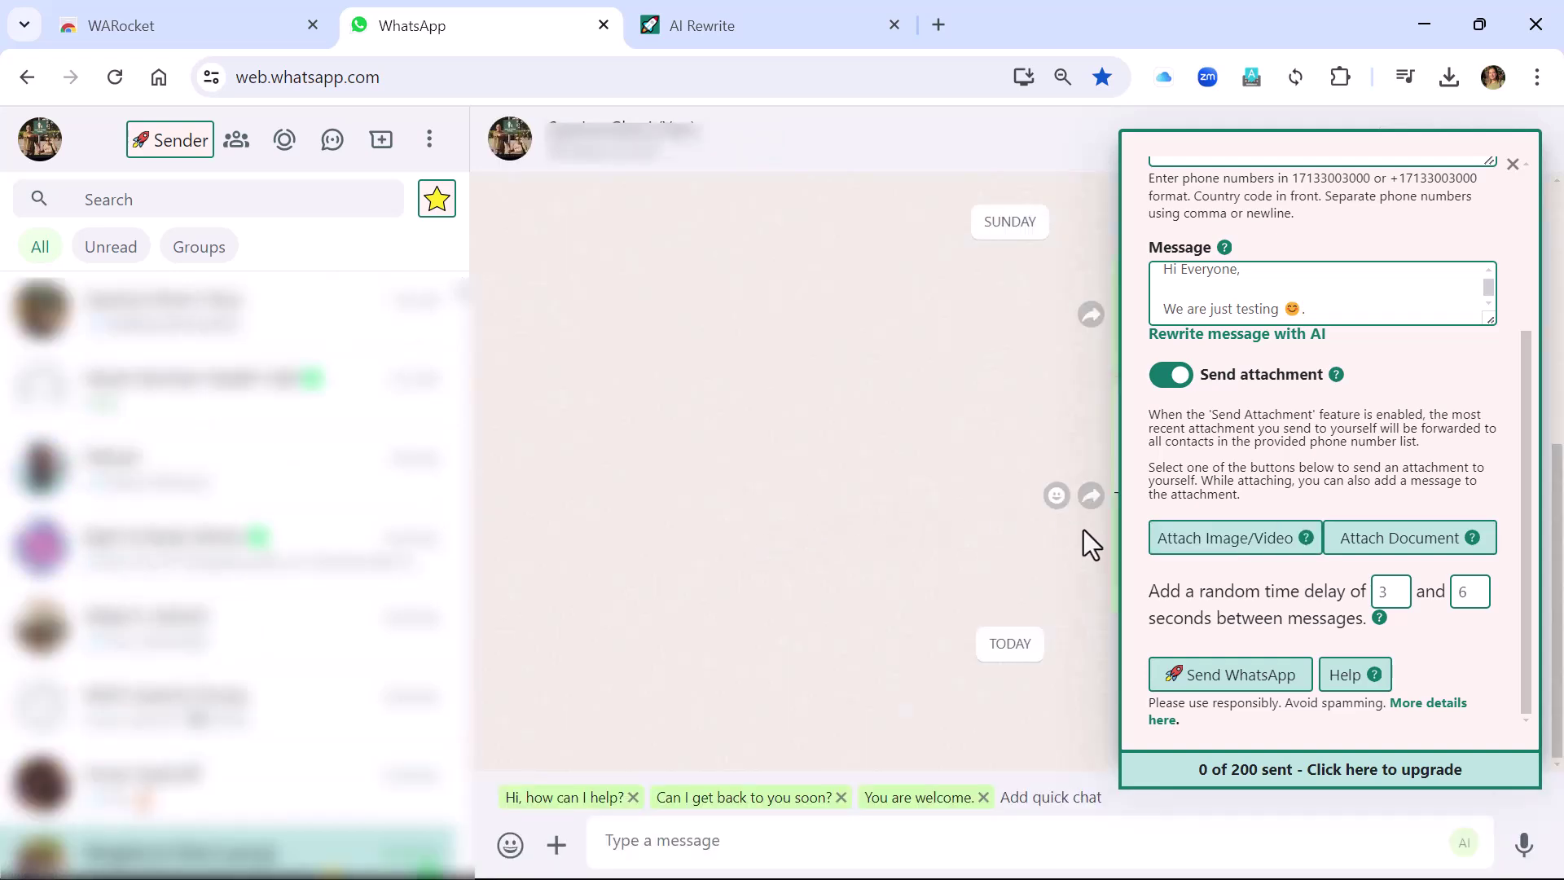
left_click(1238, 536)
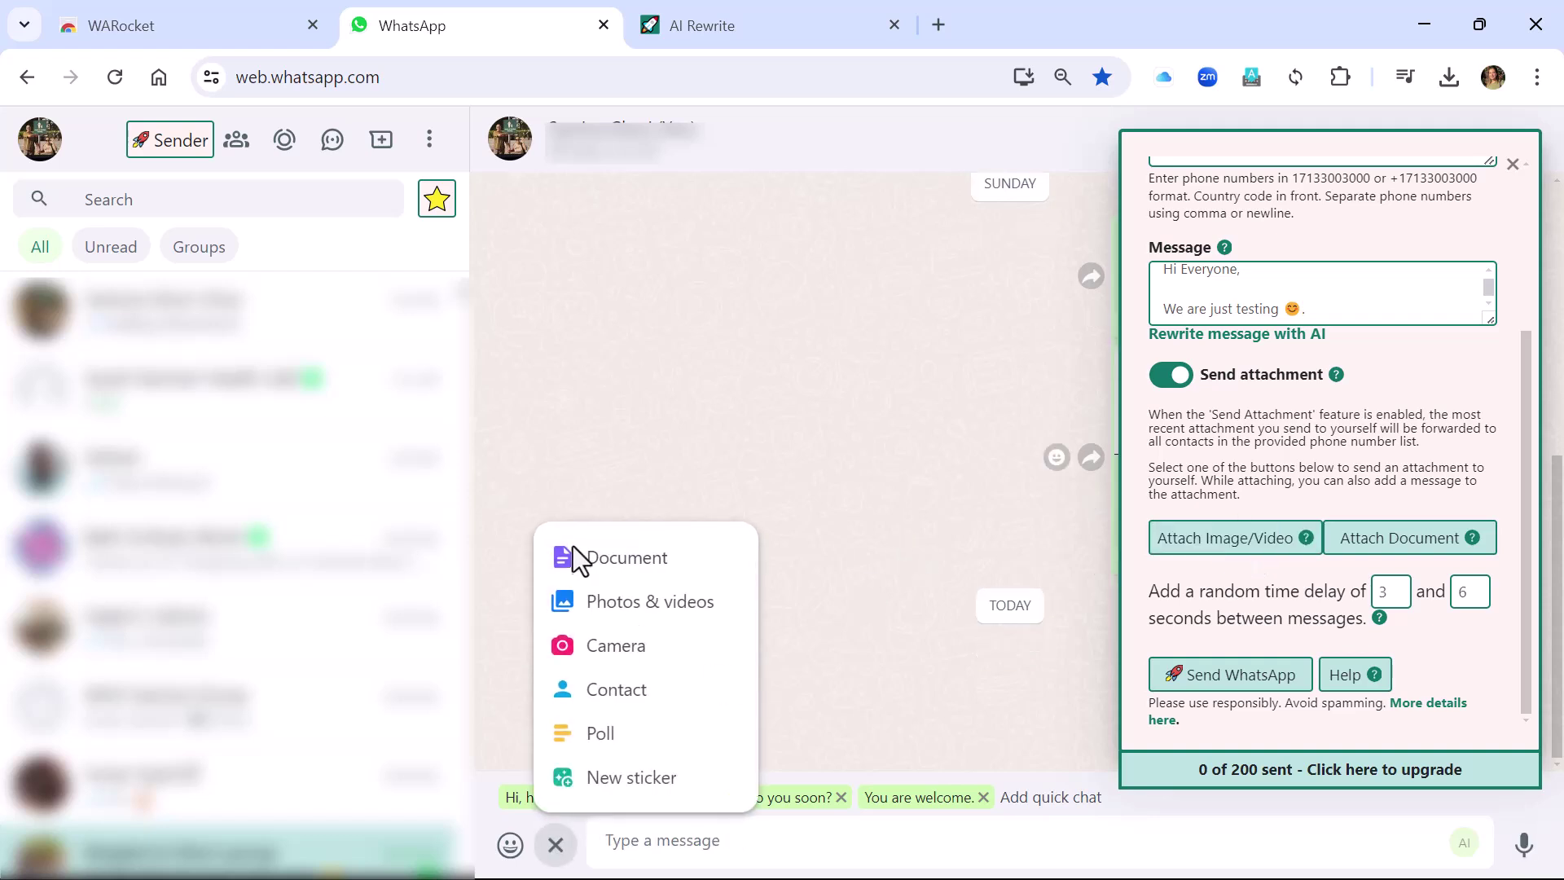
left_click(621, 604)
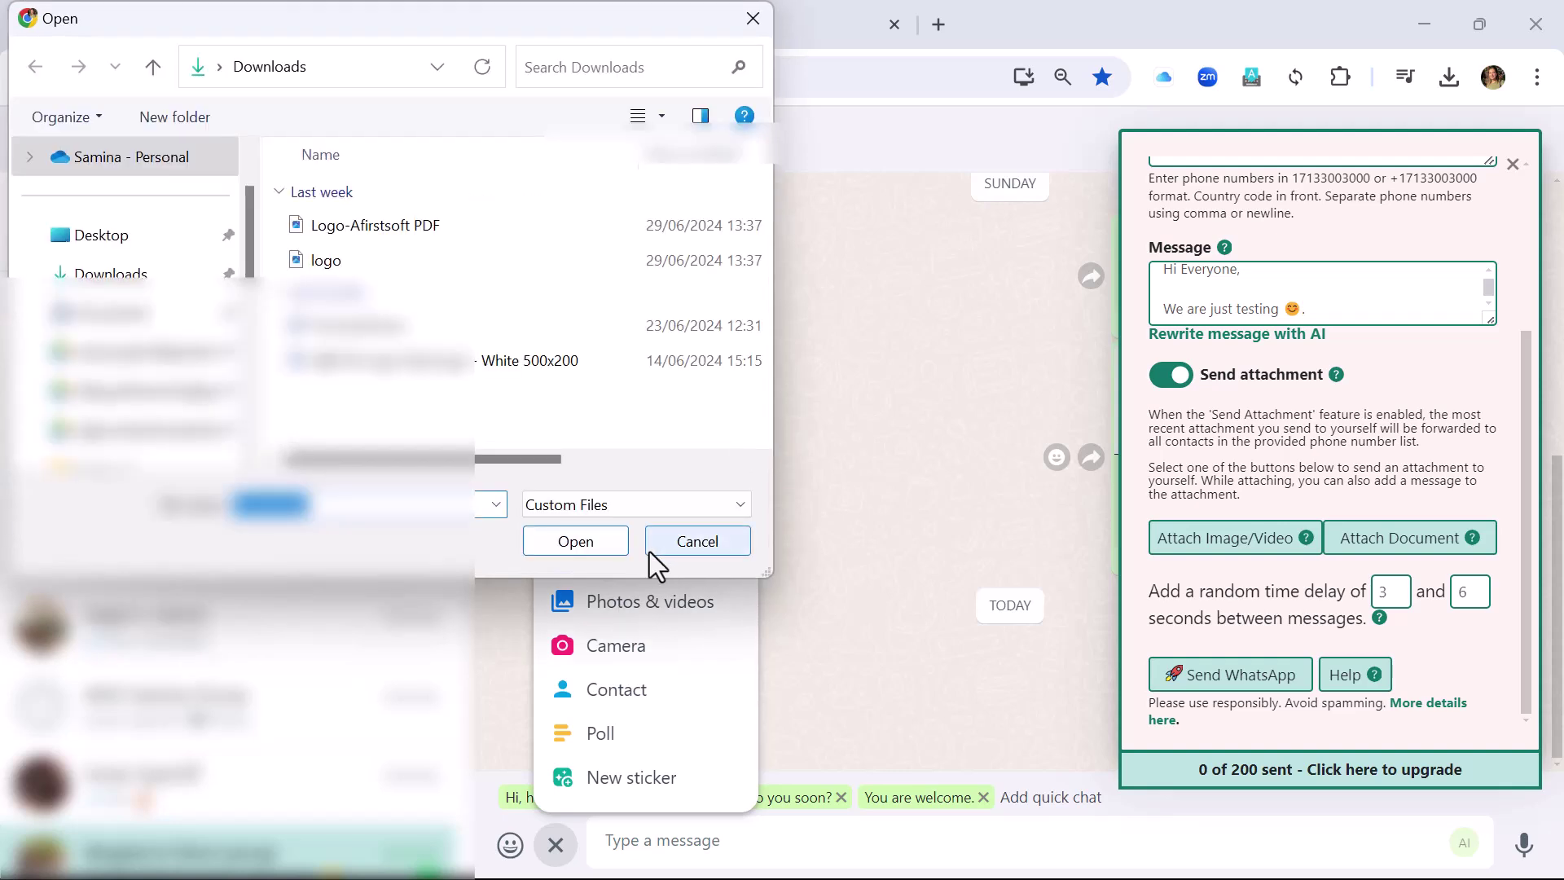
left_click(126, 238)
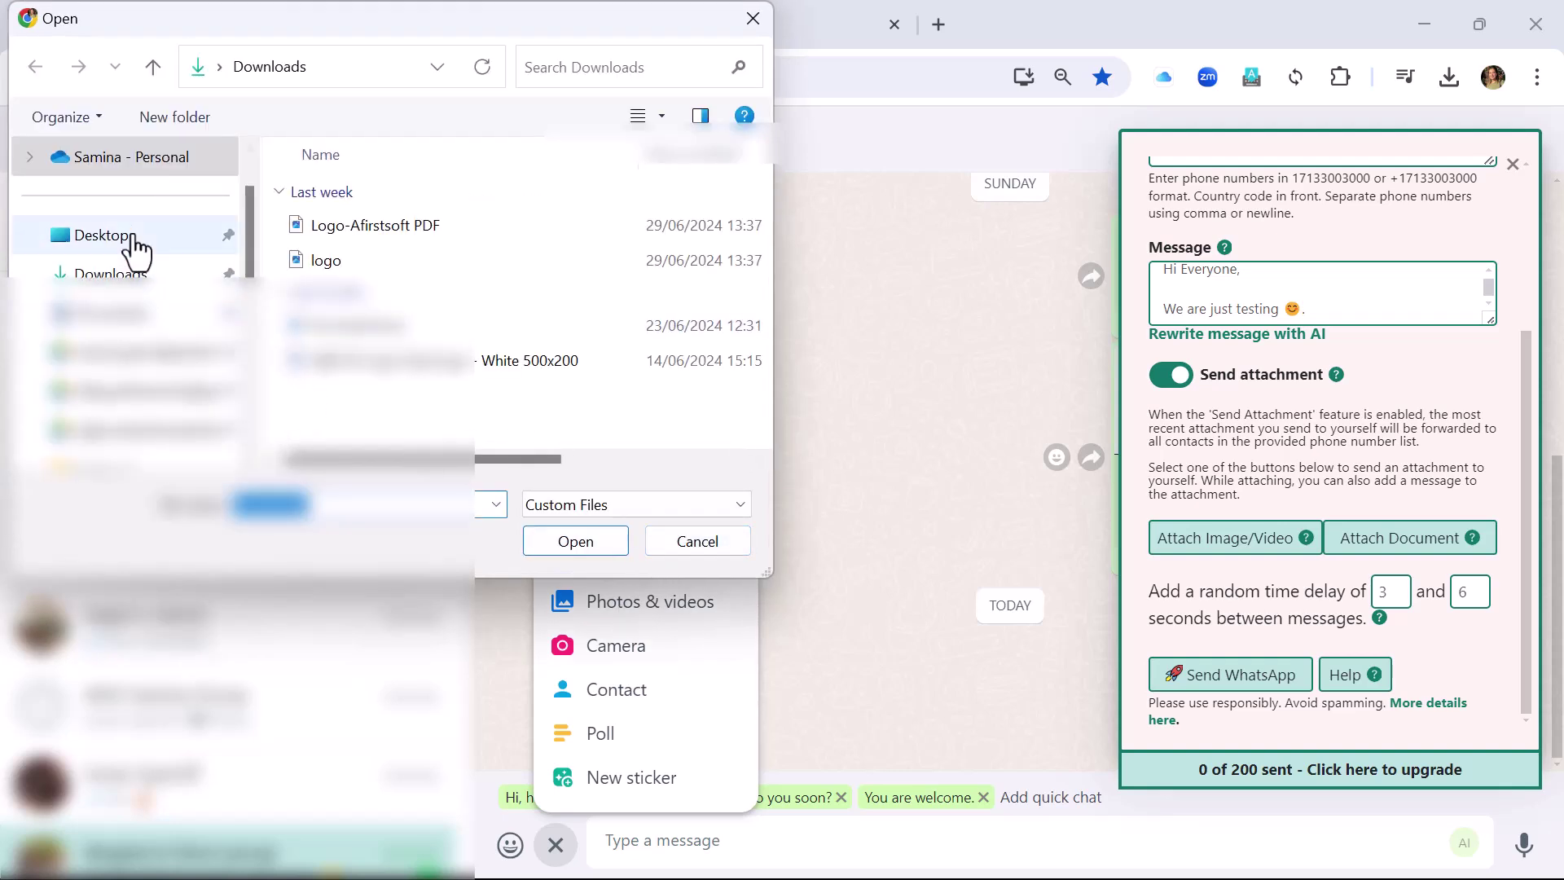
double_click(350, 274)
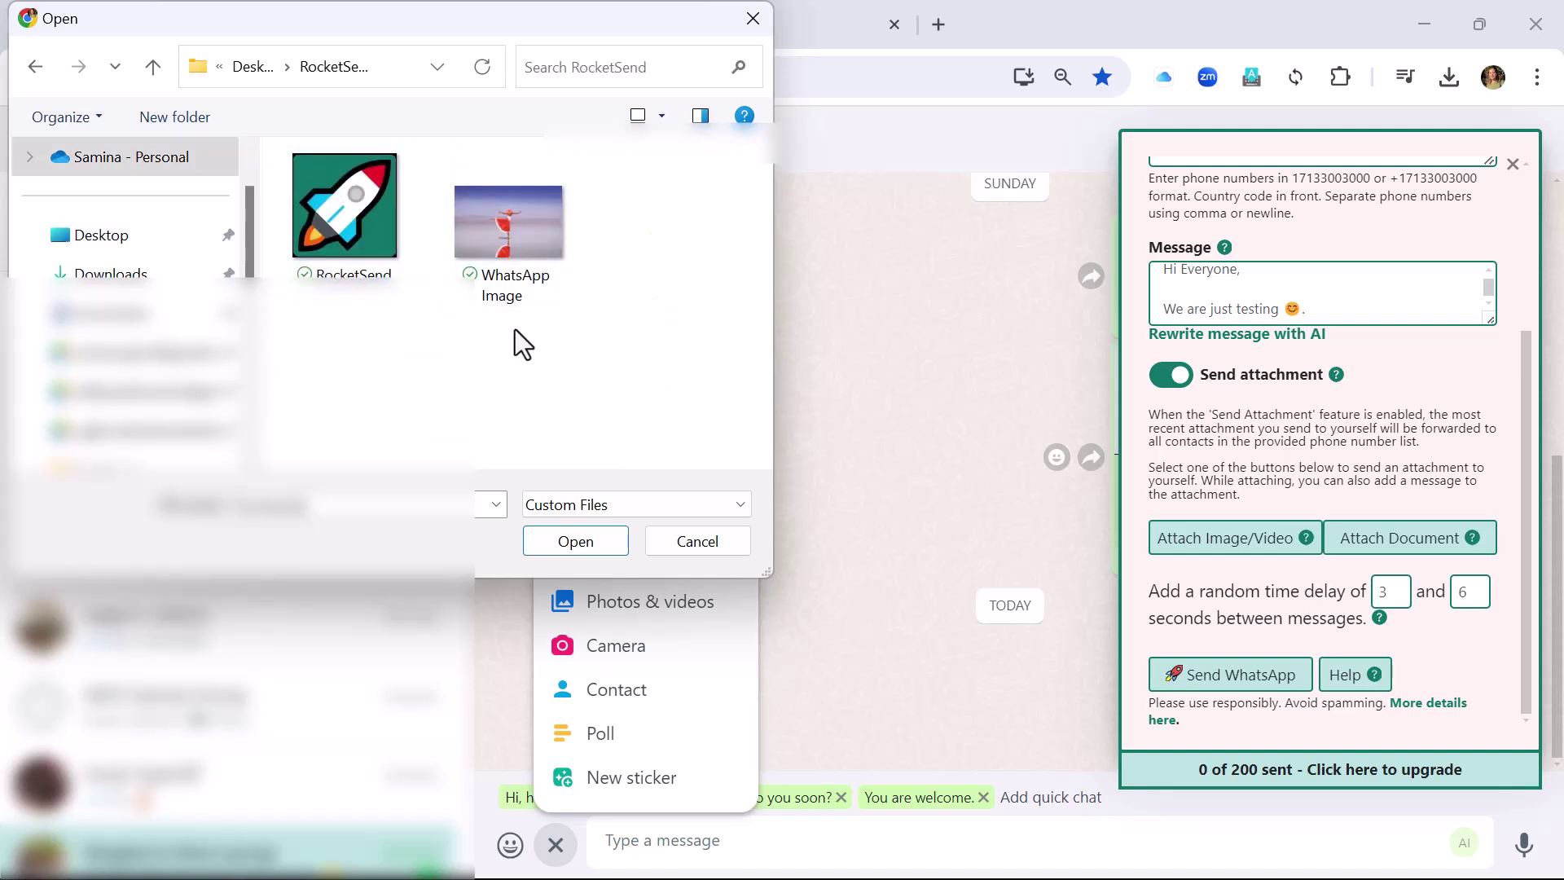
left_click(508, 252)
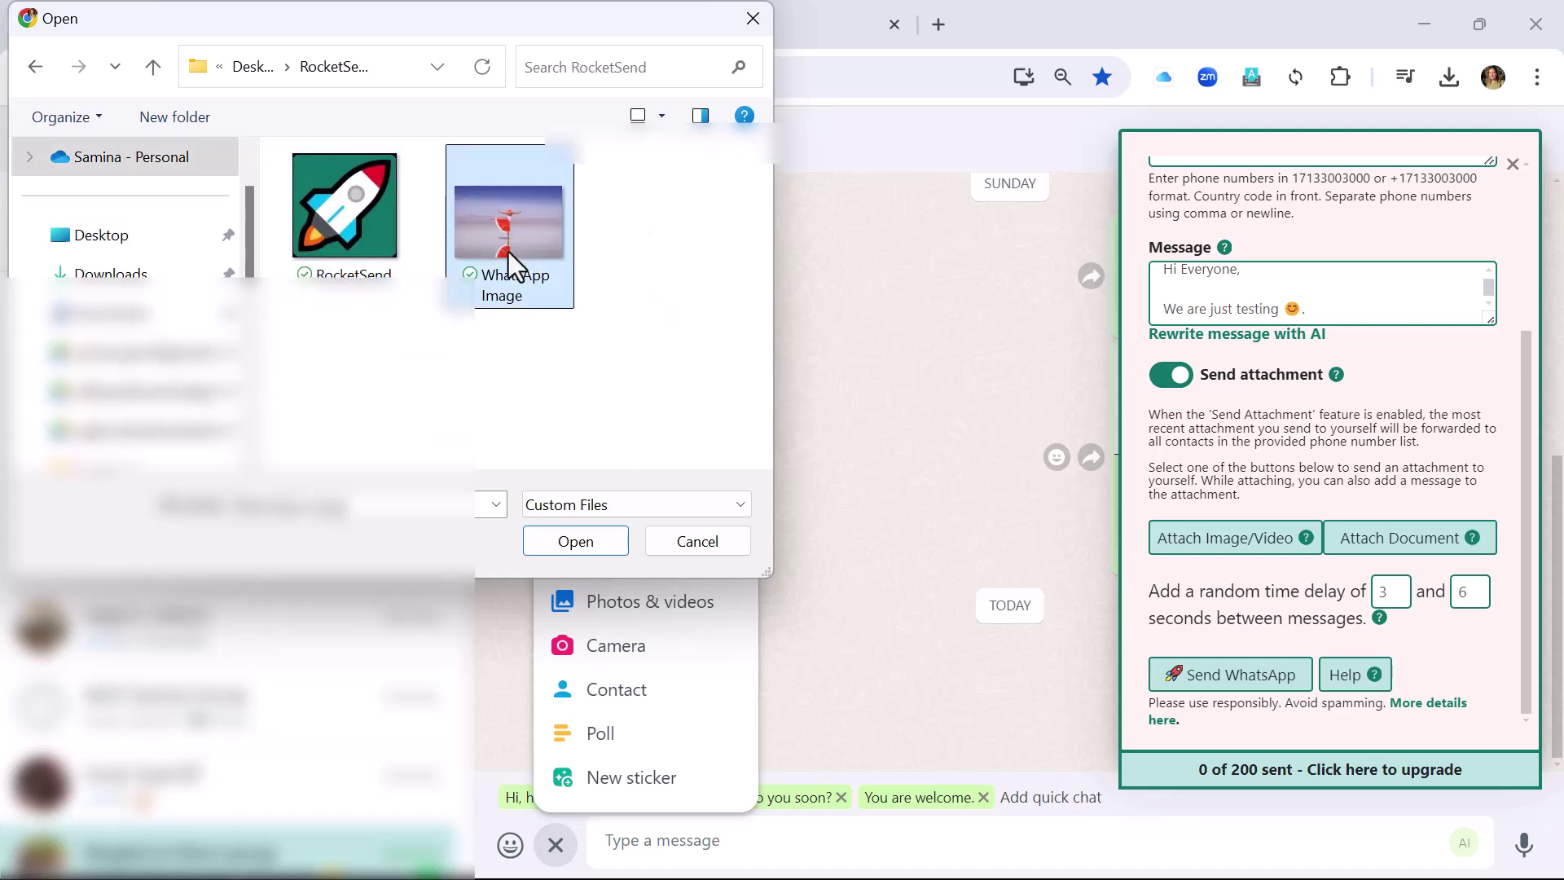
left_click(584, 551)
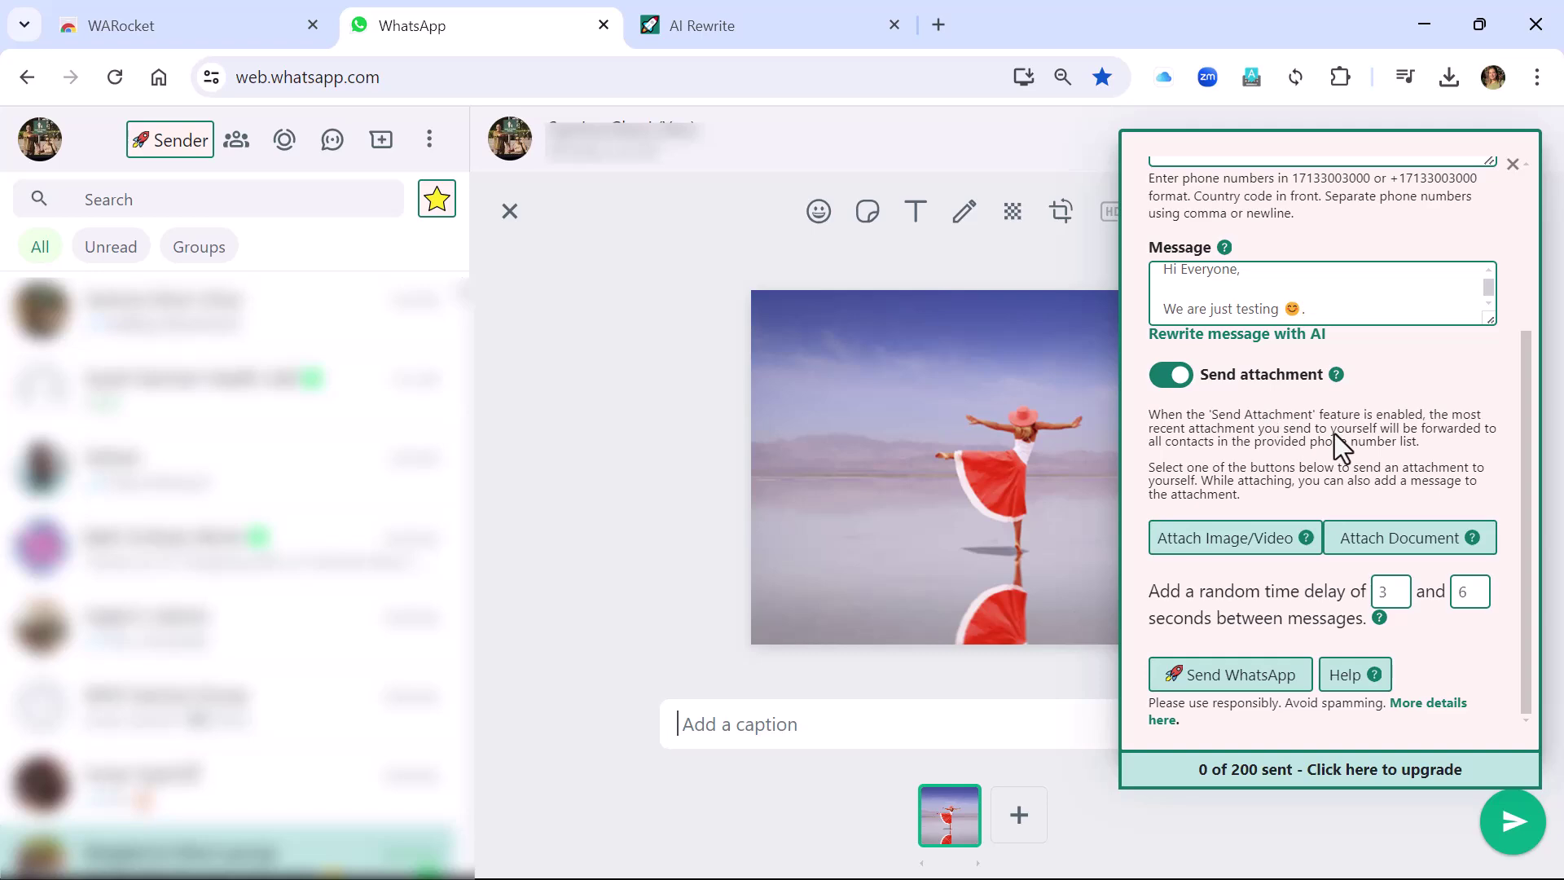
Start the bulk send with Send WhatsApp, retrying after the phone-number error appears
scroll(1336, 444, "up", 5)
scroll(1326, 552, "down", 5)
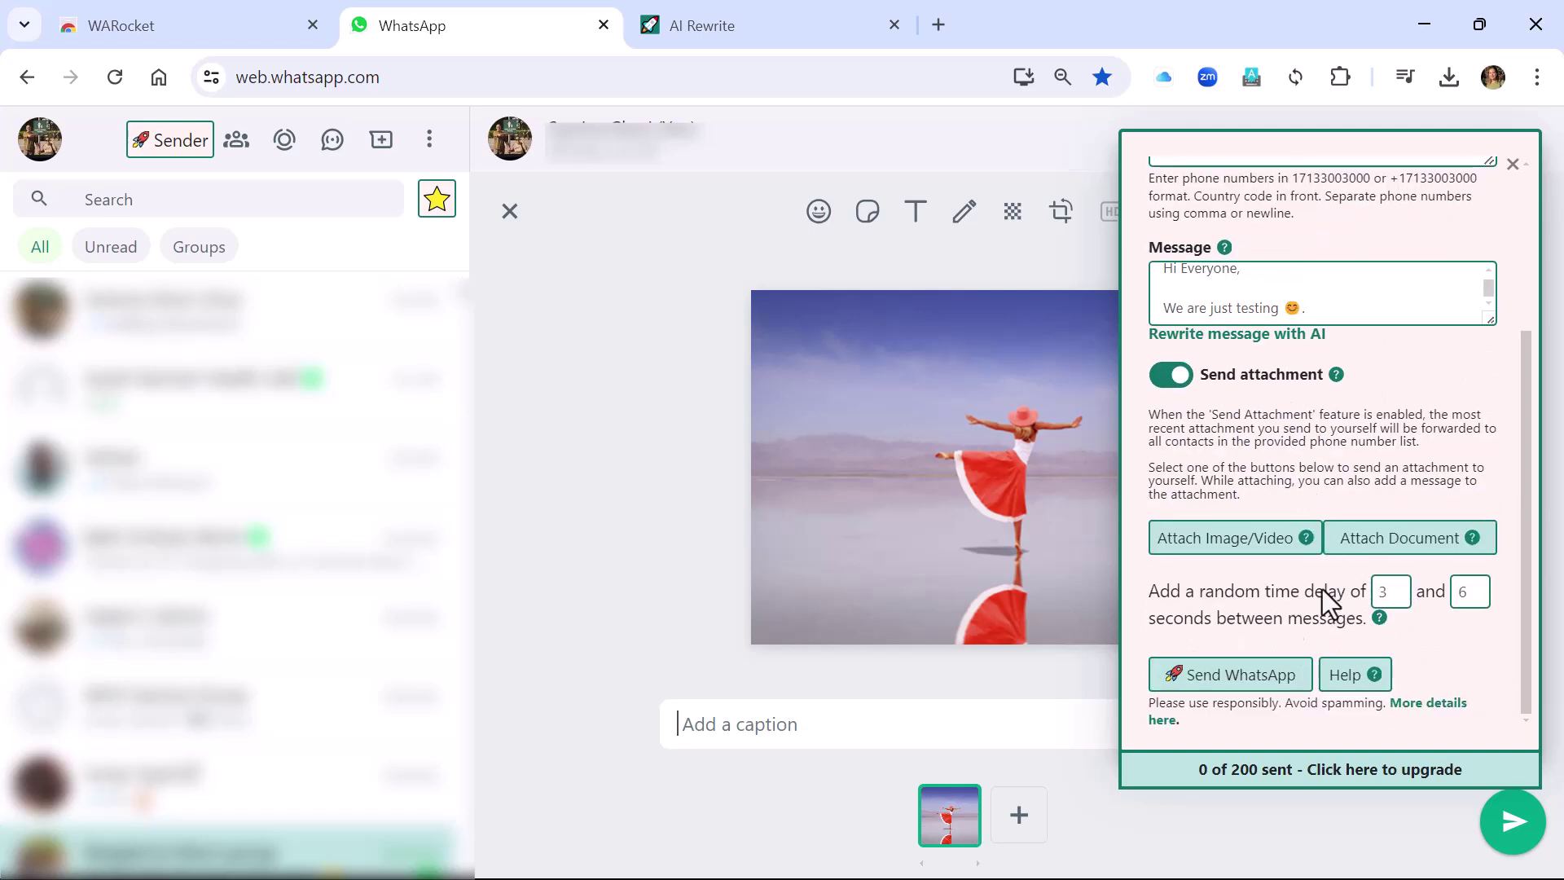
left_click(1222, 675)
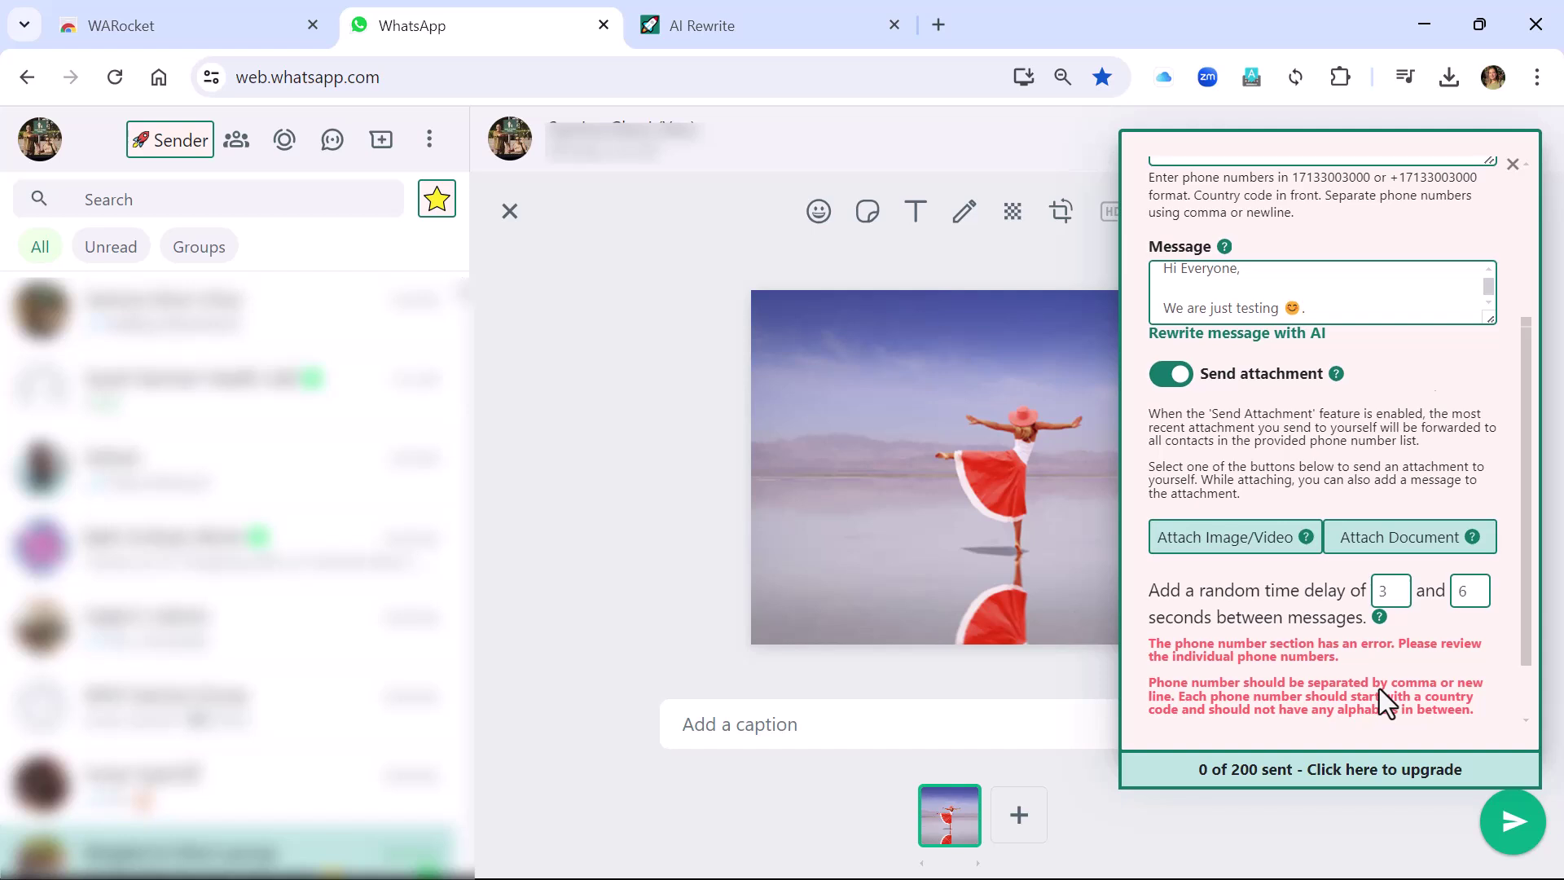
scroll(1379, 687, "down", 1)
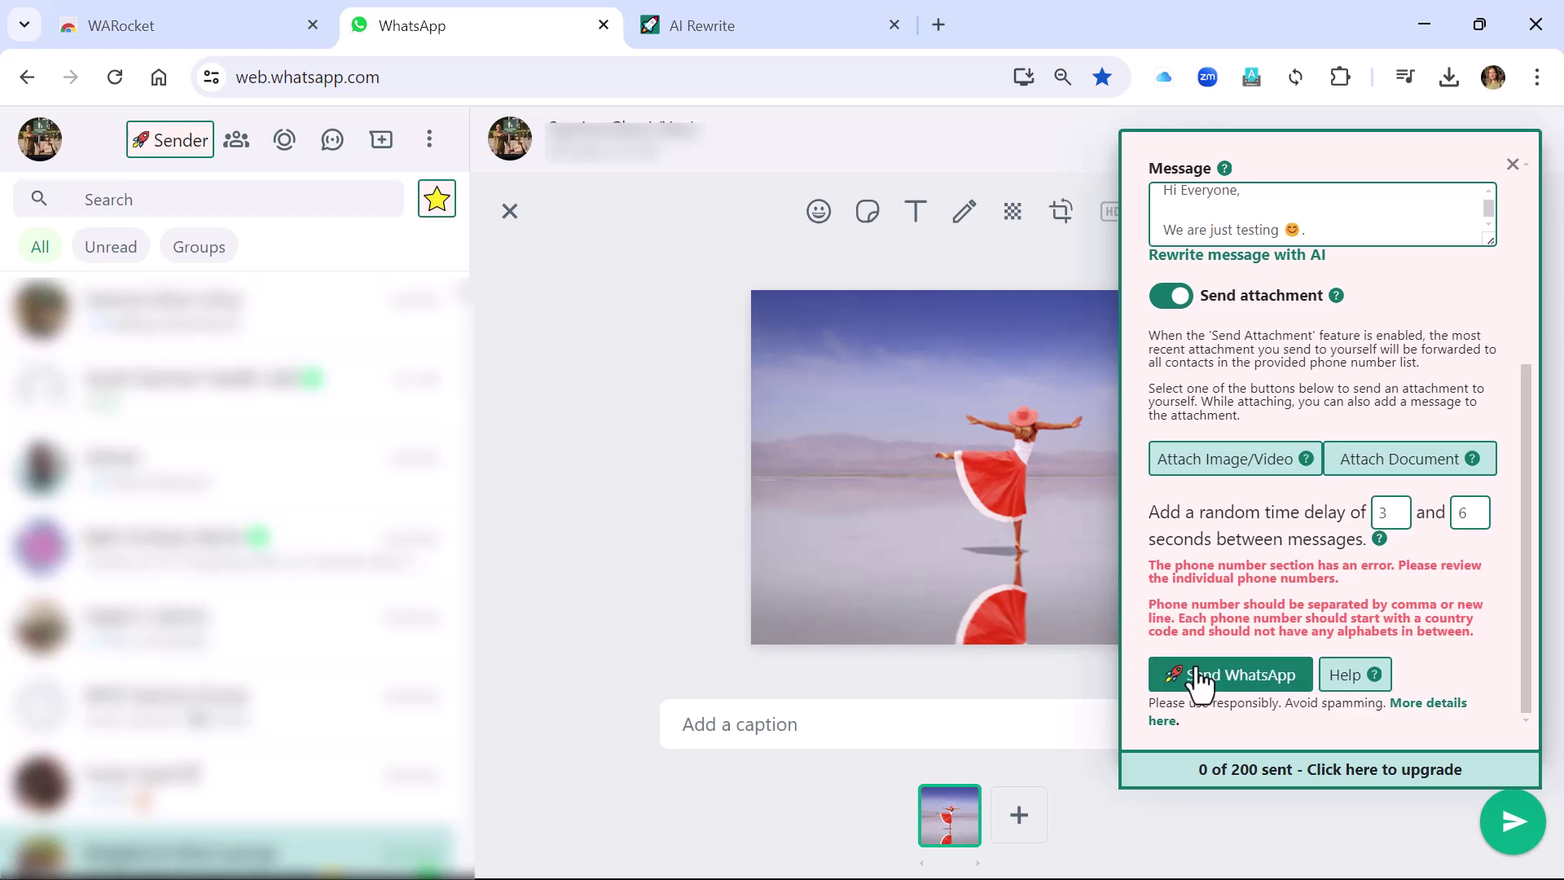
left_click(1265, 678)
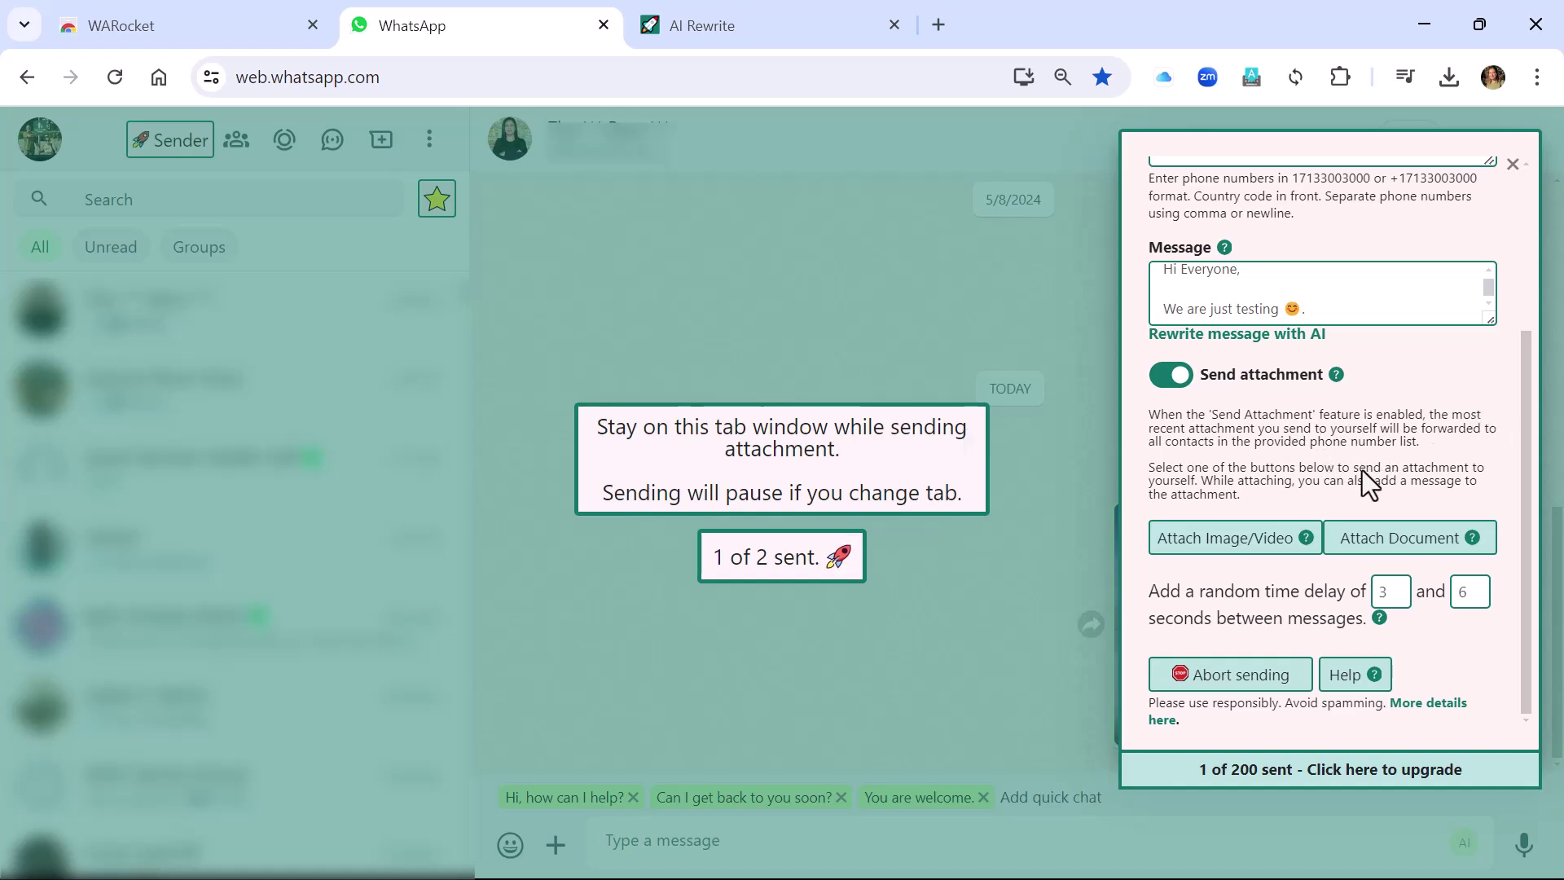
Wait while WARocket finishes sending to both numbers, reaching 2 of 200
scroll(1362, 469, "up", 3)
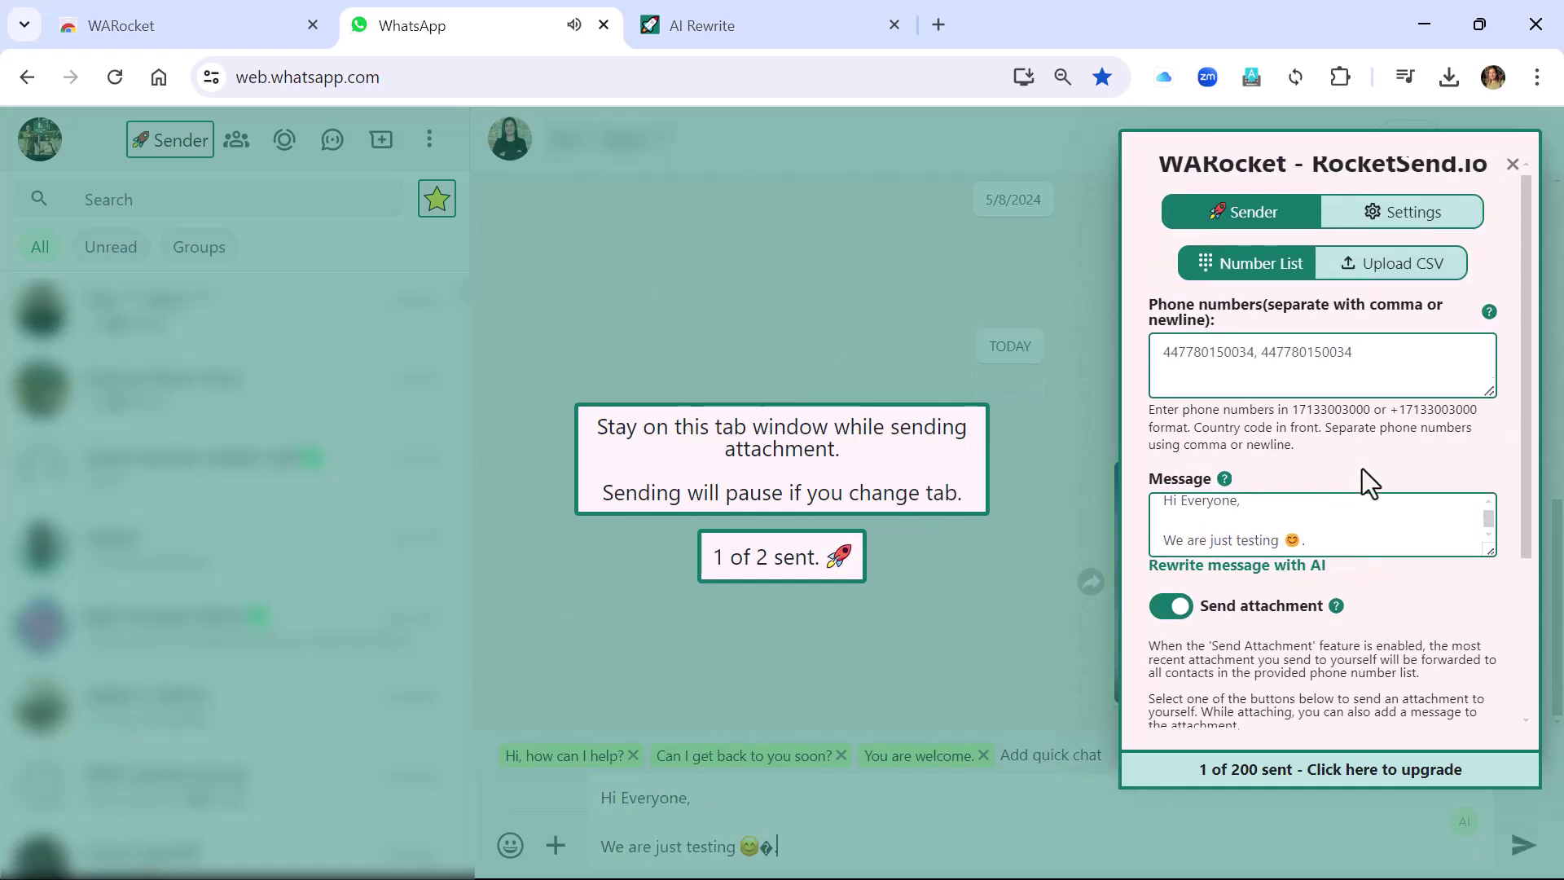
scroll(1433, 417, "down", 3)
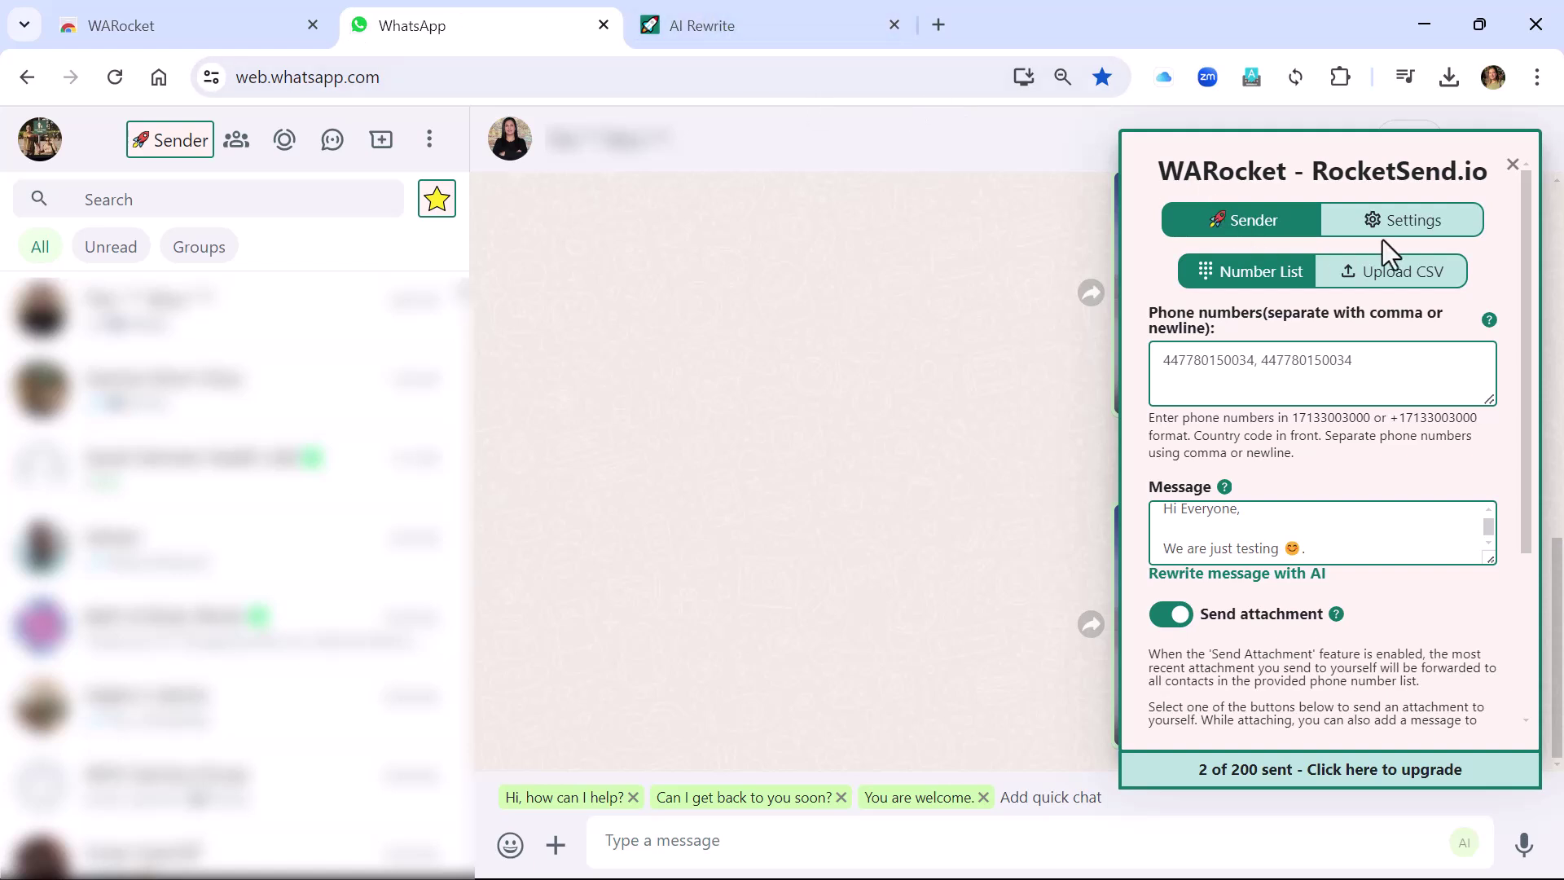
Download the sending report from WARocket's Settings tab
left_click(1402, 232)
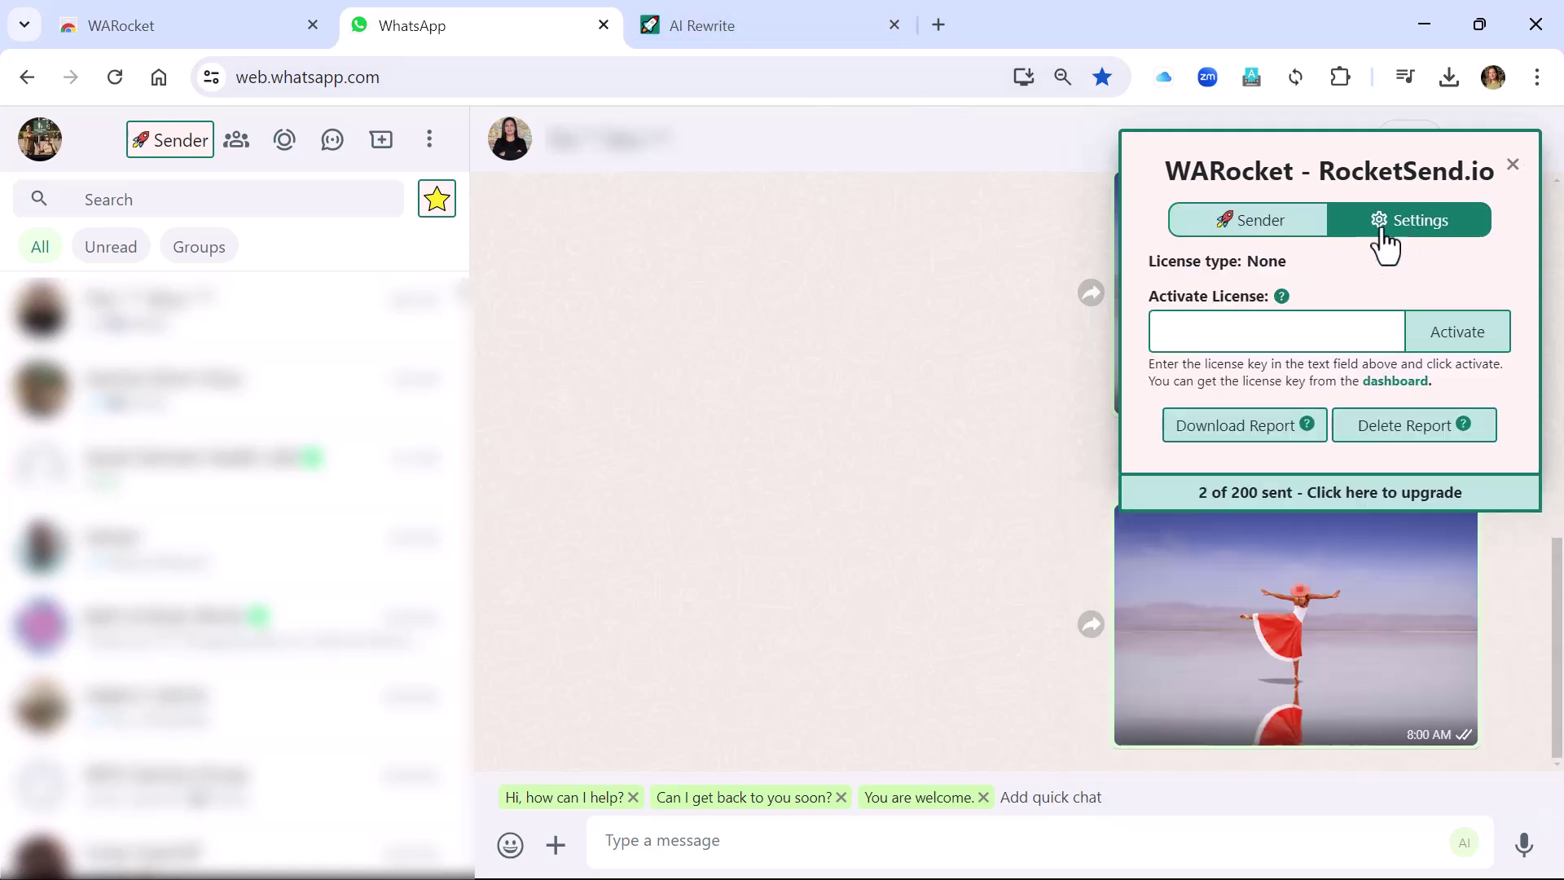
left_click(1257, 440)
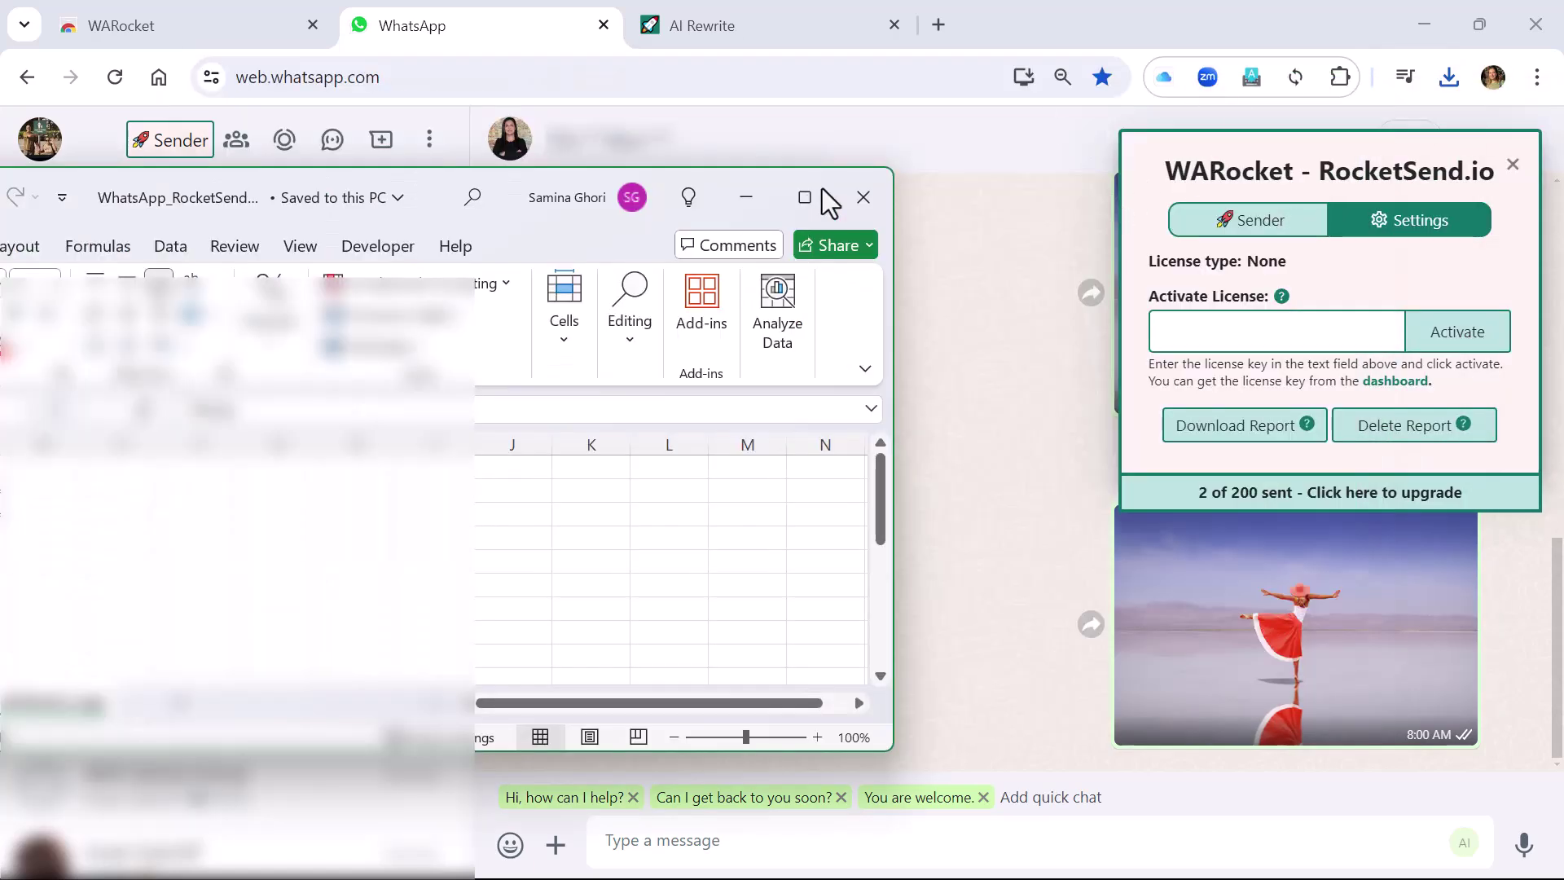
Maximize the report in Excel, widen columns A and C, and clear cell C5's 'Sent' value
left_click(803, 196)
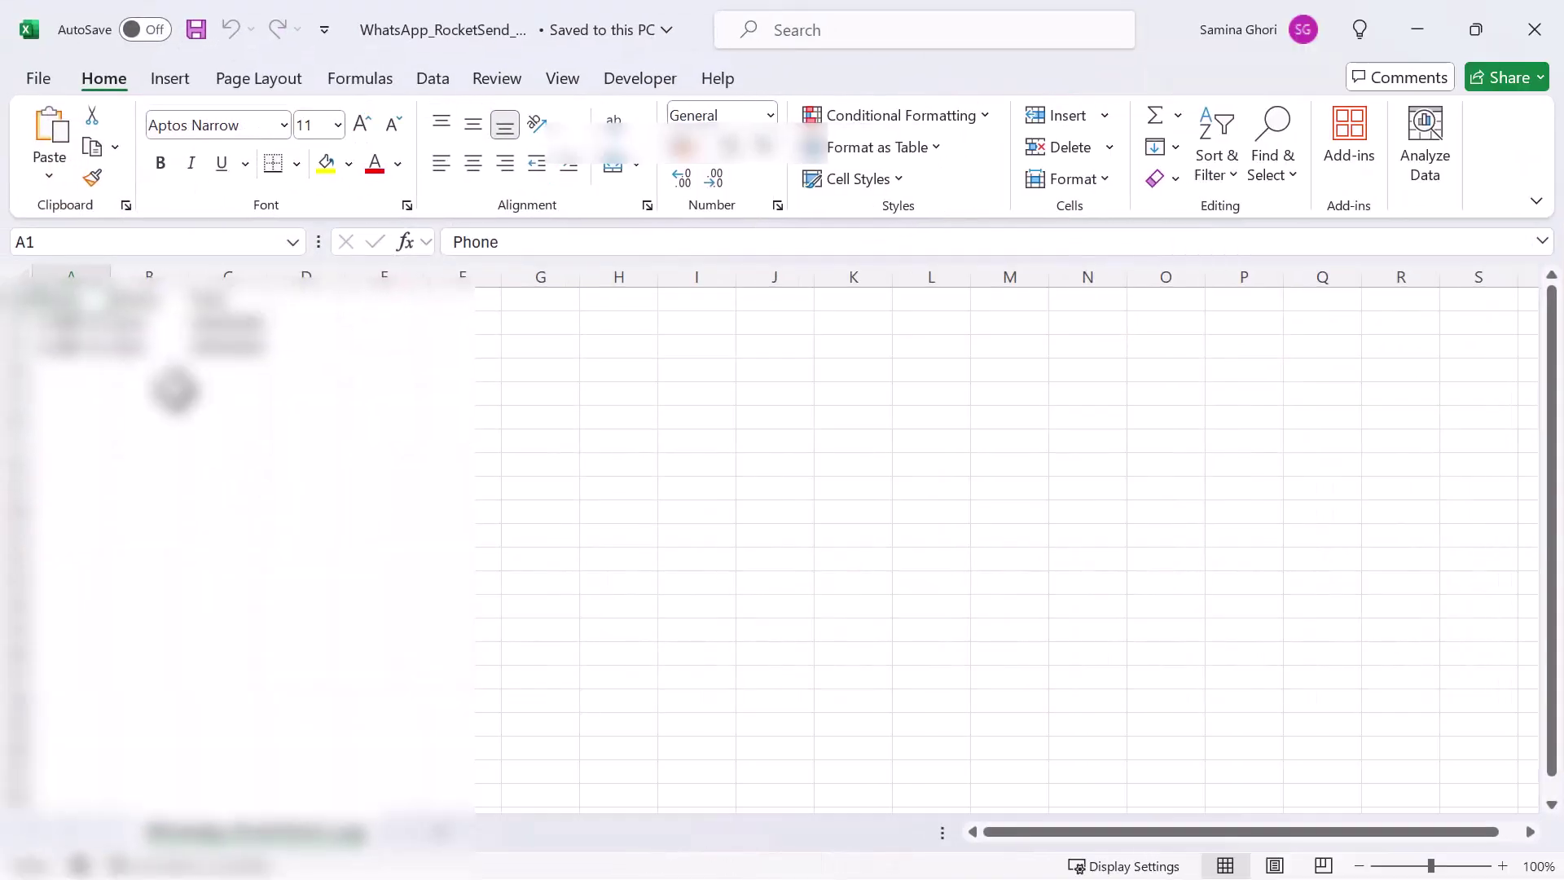
left_click_drag(111, 269, 131, 268)
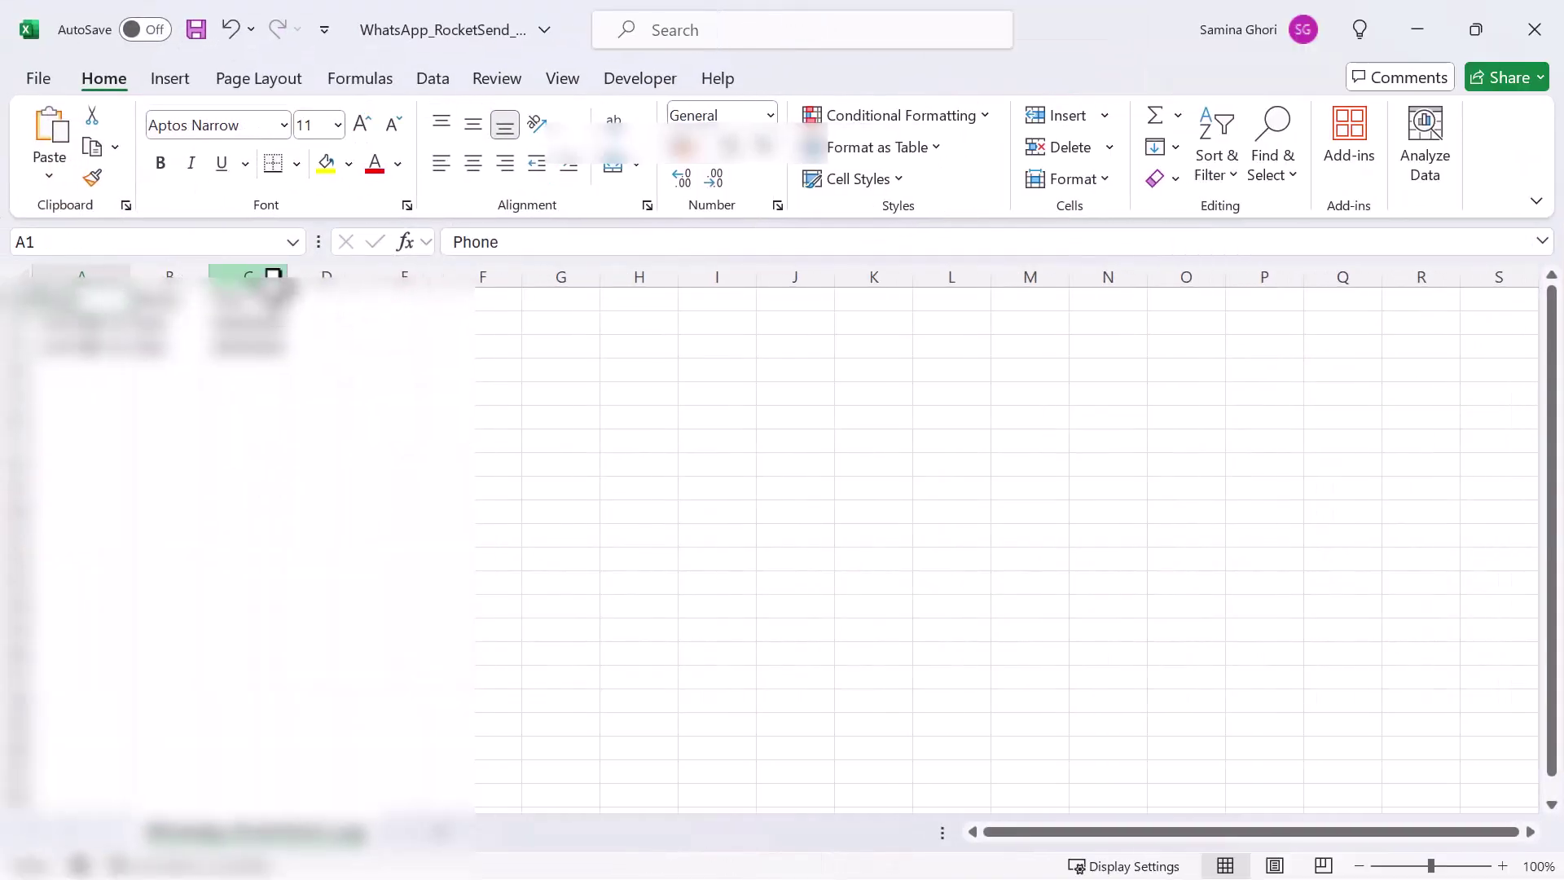
left_click(252, 269)
left_click_drag(303, 269, 347, 273)
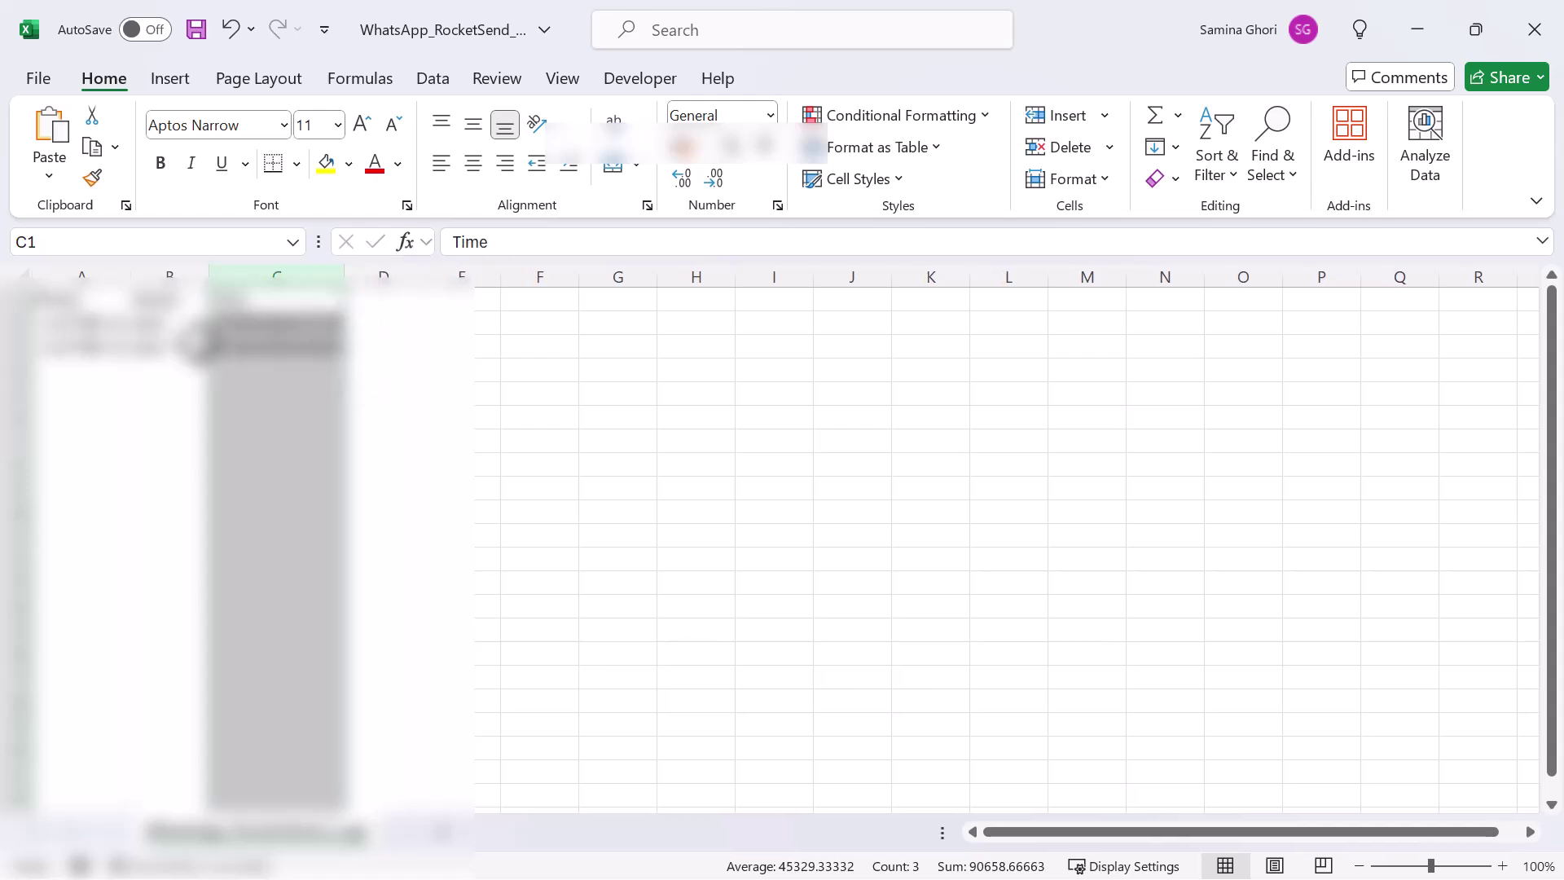
left_click(183, 327)
left_click(243, 391)
key("Delete")
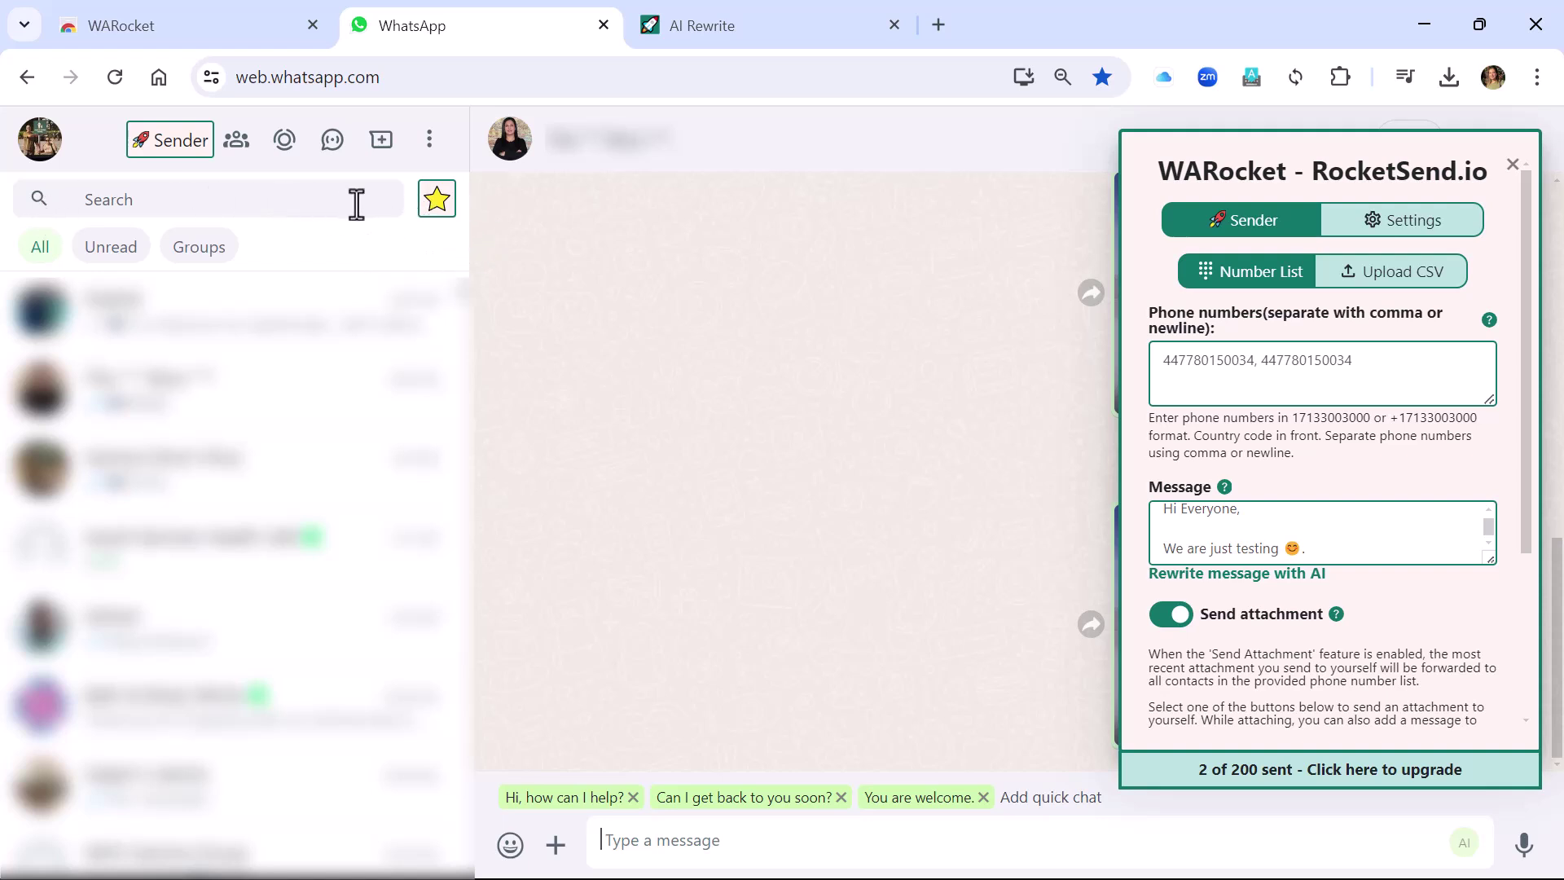
Turn on Blur recent text, Blur contact details and Blur contact image in Accessories
left_click(444, 210)
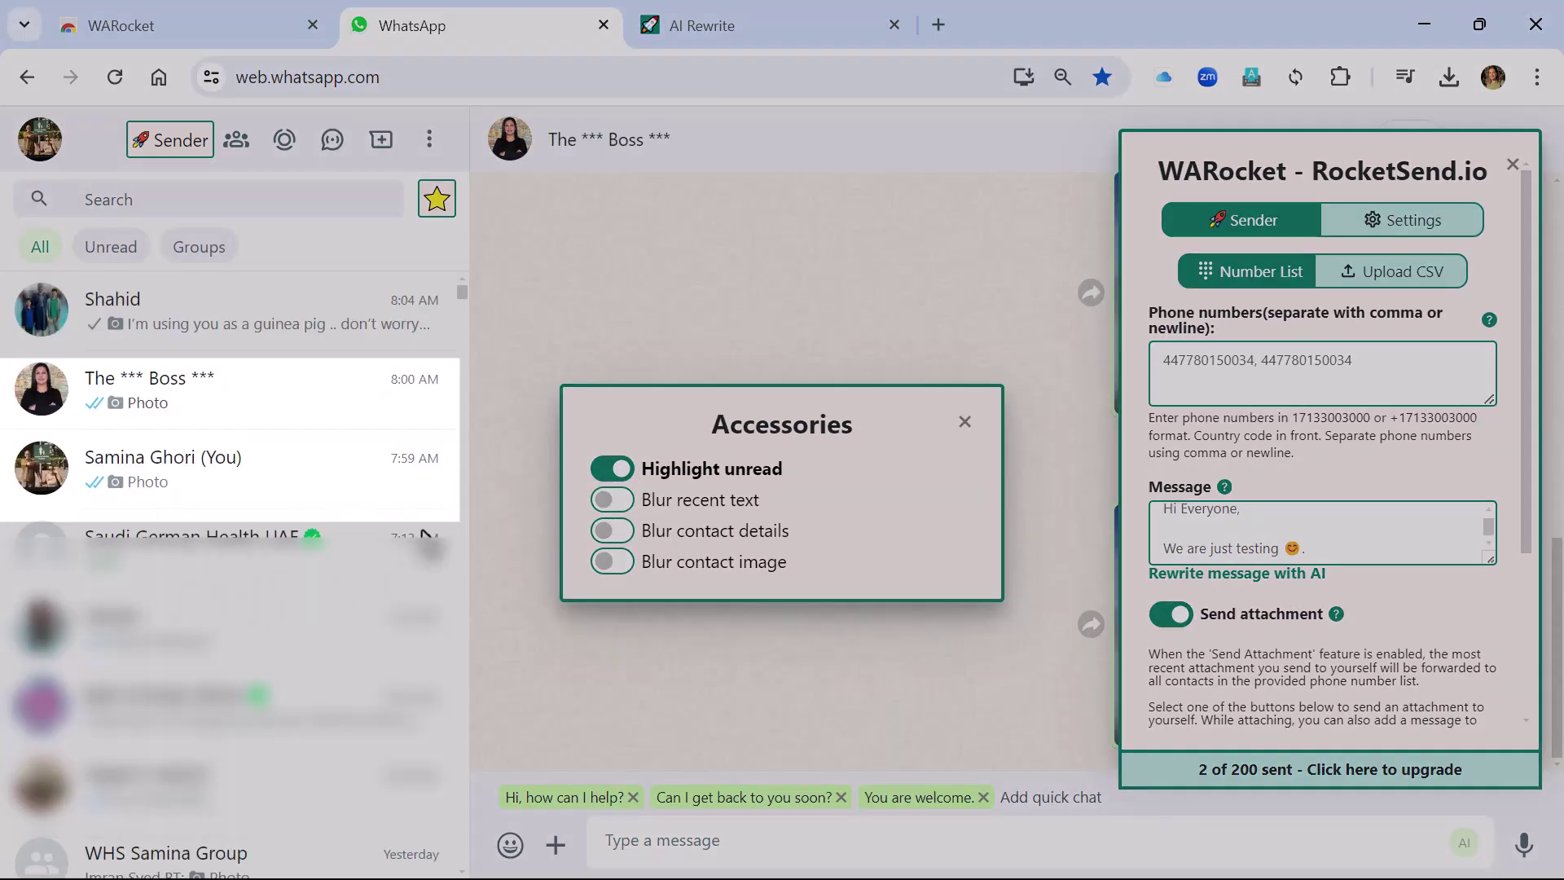
left_click(613, 500)
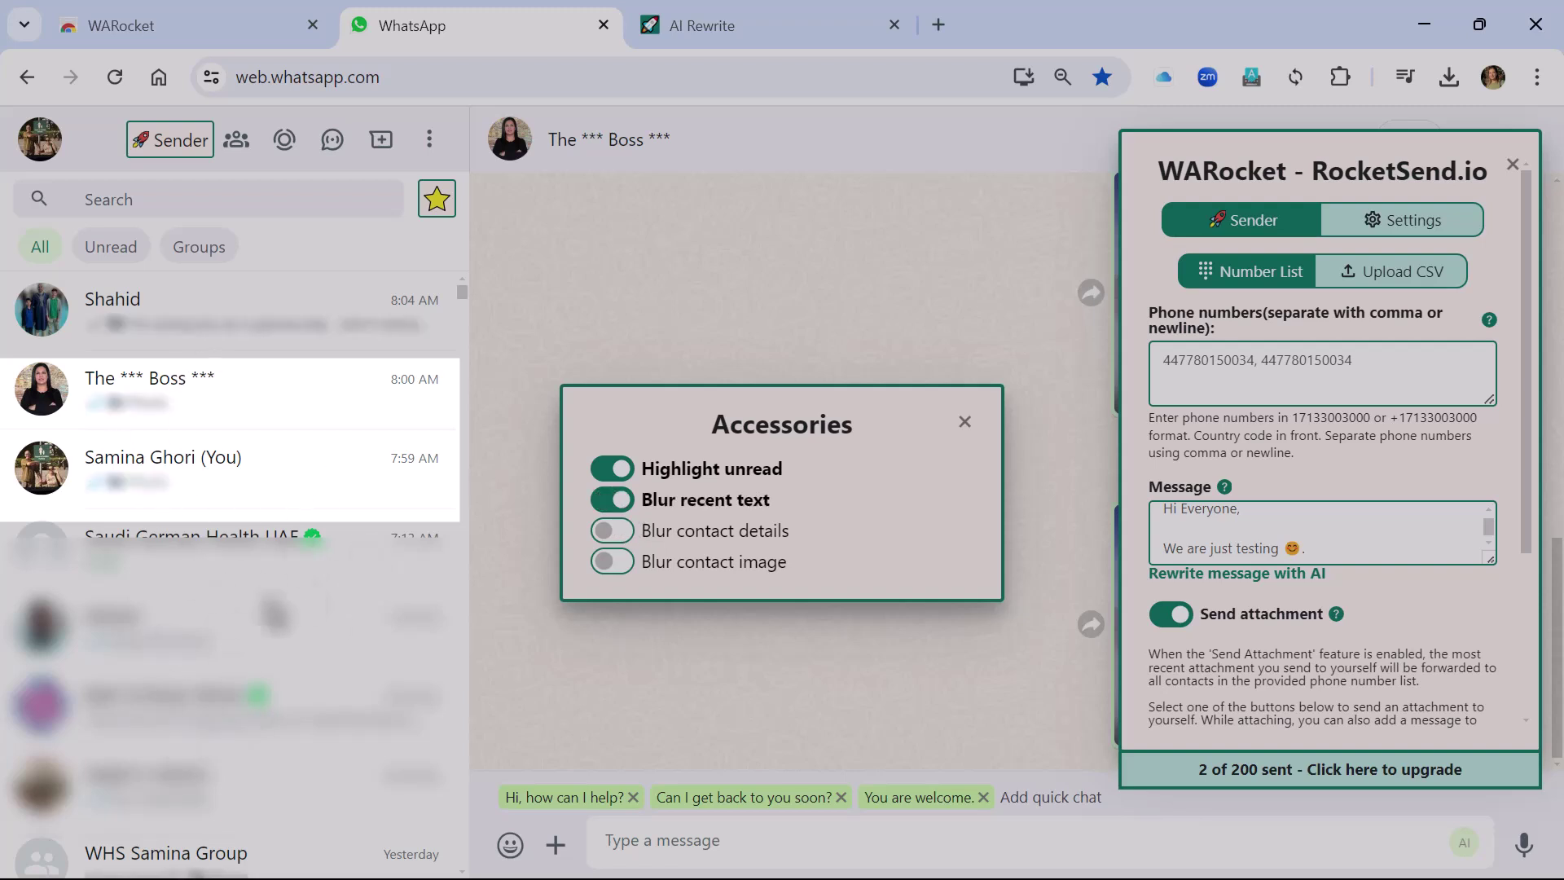
left_click(632, 530)
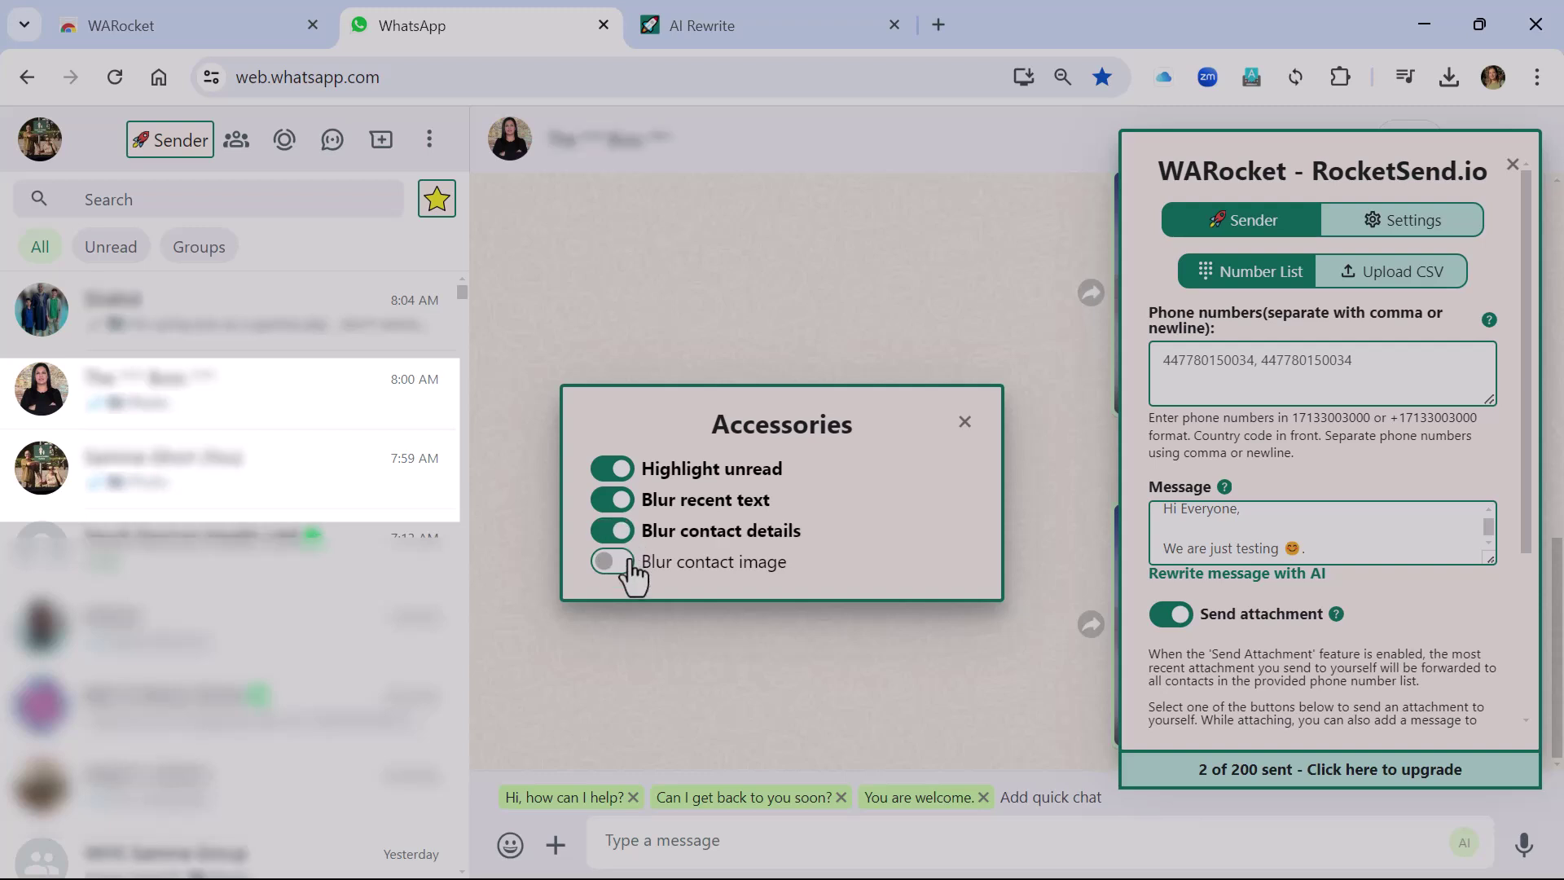
left_click(629, 570)
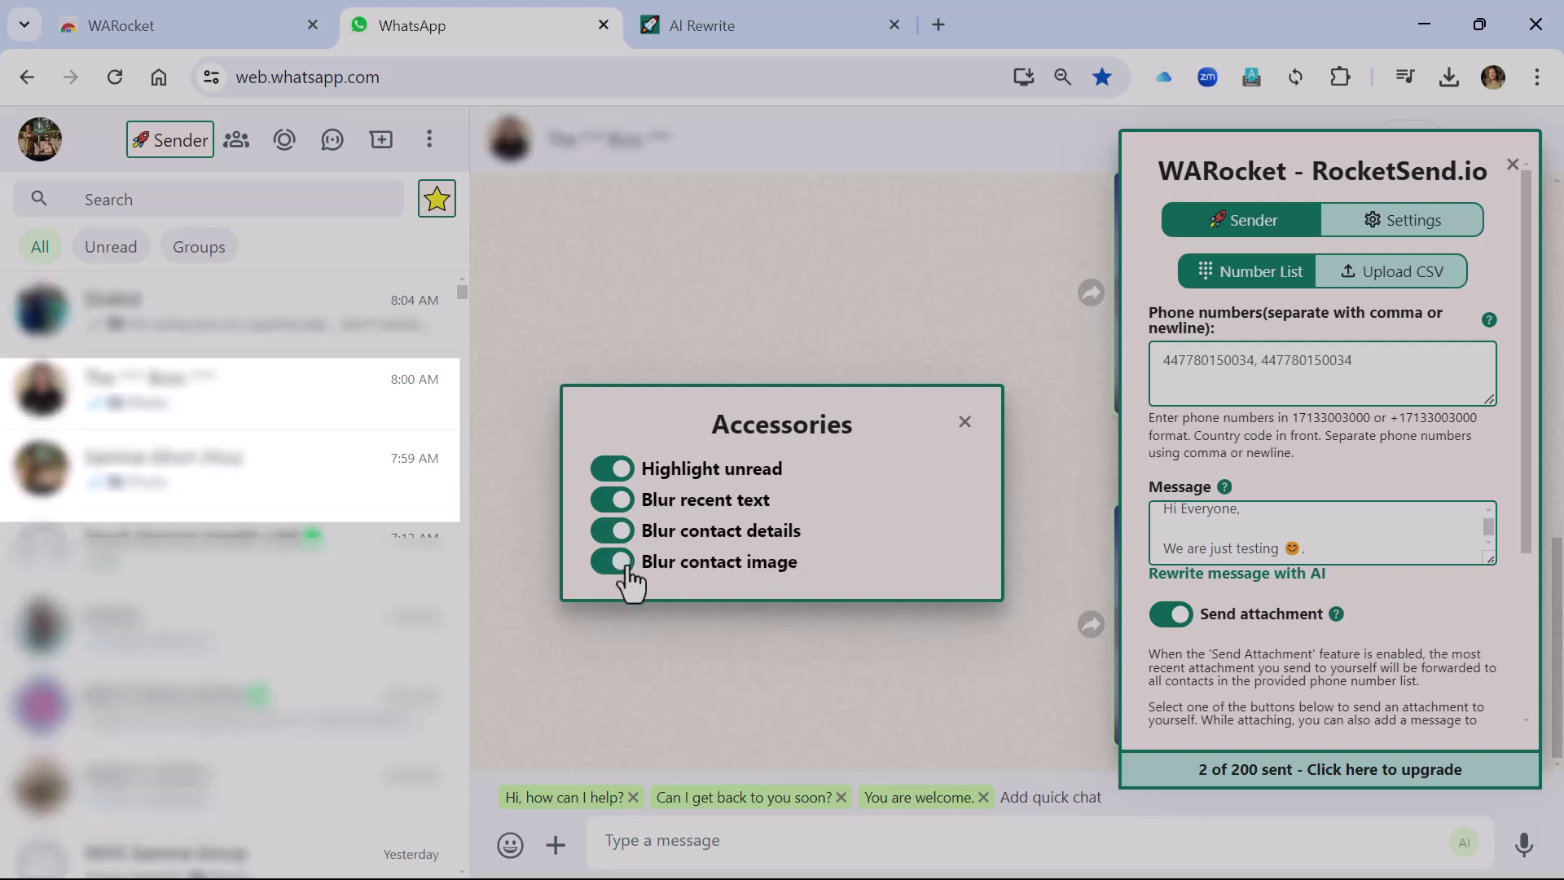